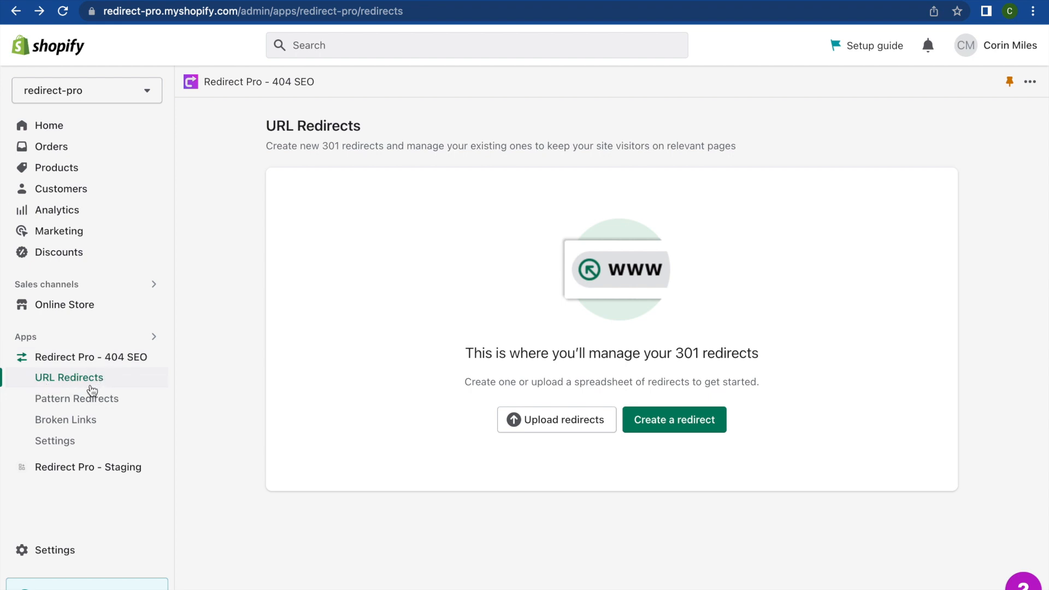
Step: Start a new redirect with /products/test as the Redirect from path and select it for copying
click(676, 425)
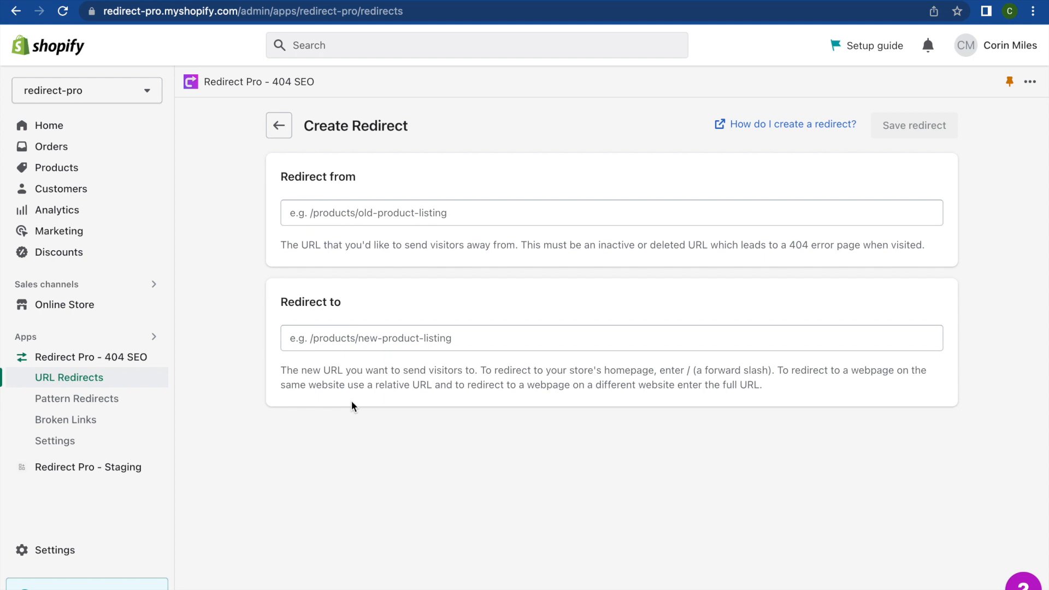
click(391, 216)
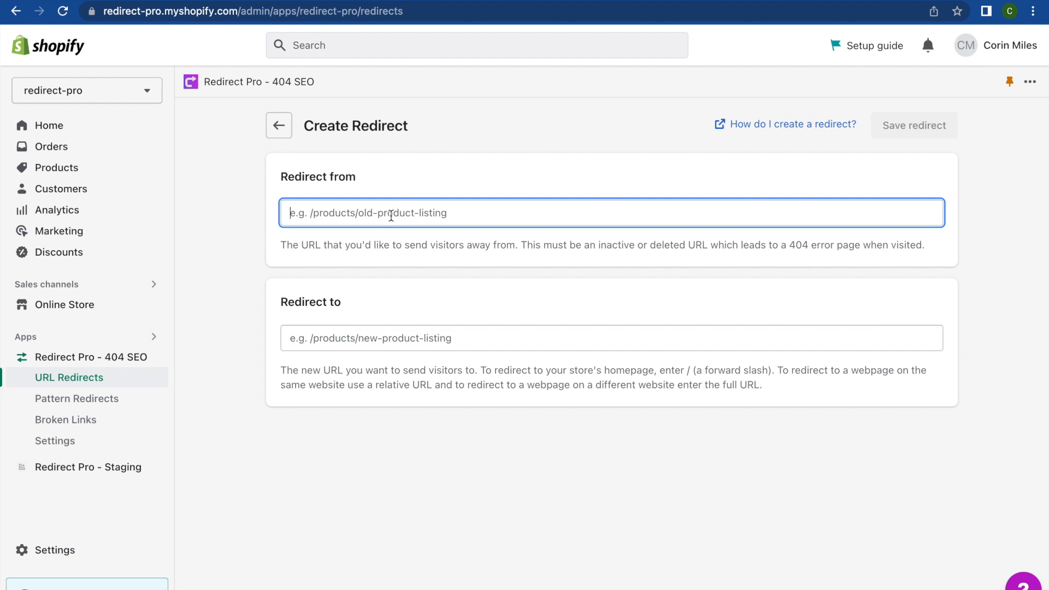
text(/products/test)
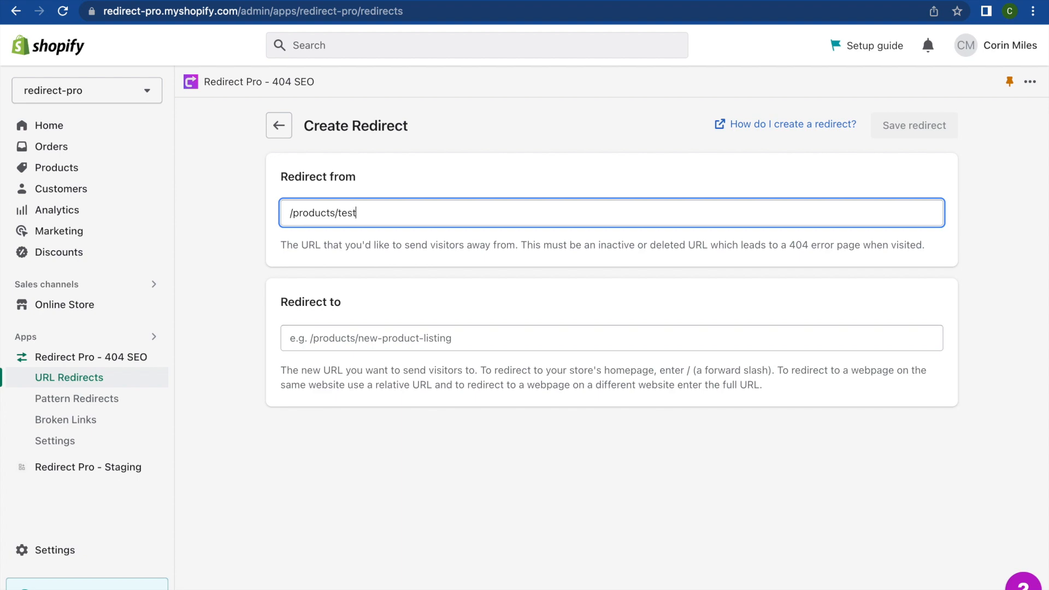
key(super+a)
key(super+c)
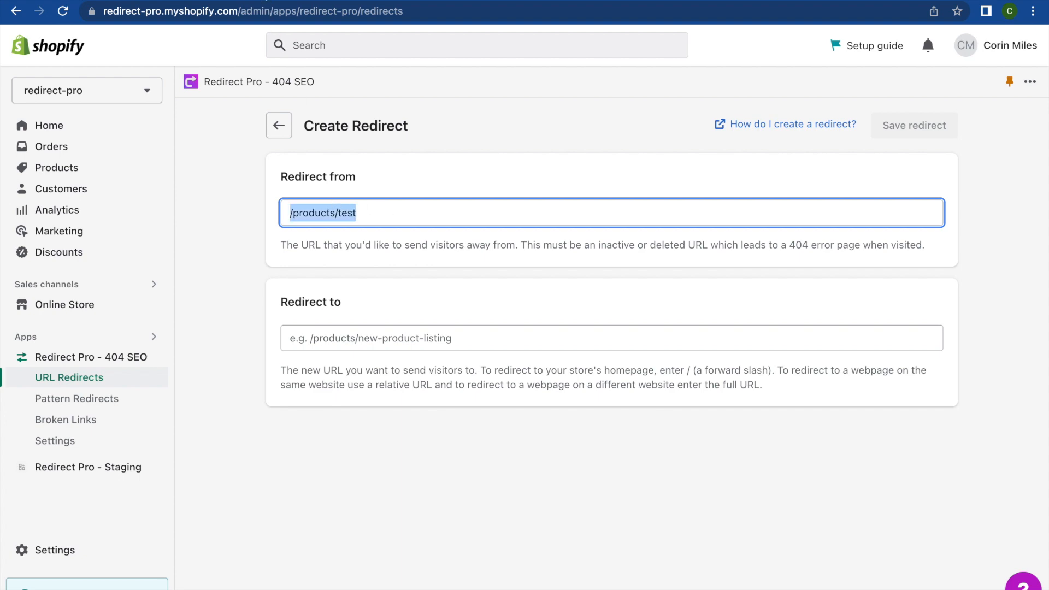
Step: Switch to the storefront tab with the caret at the end of the store address
click(265, 0)
click(269, 11)
click(279, 11)
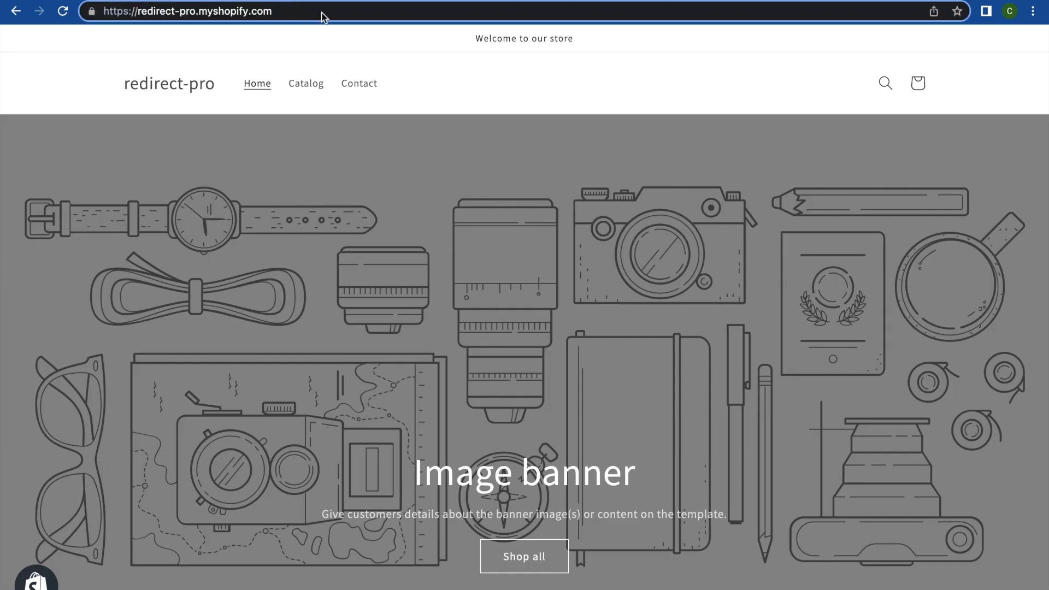
Step: Load /products/test on the storefront, see the 404 Page not found, and return to the form
key(super+v)
key(Return)
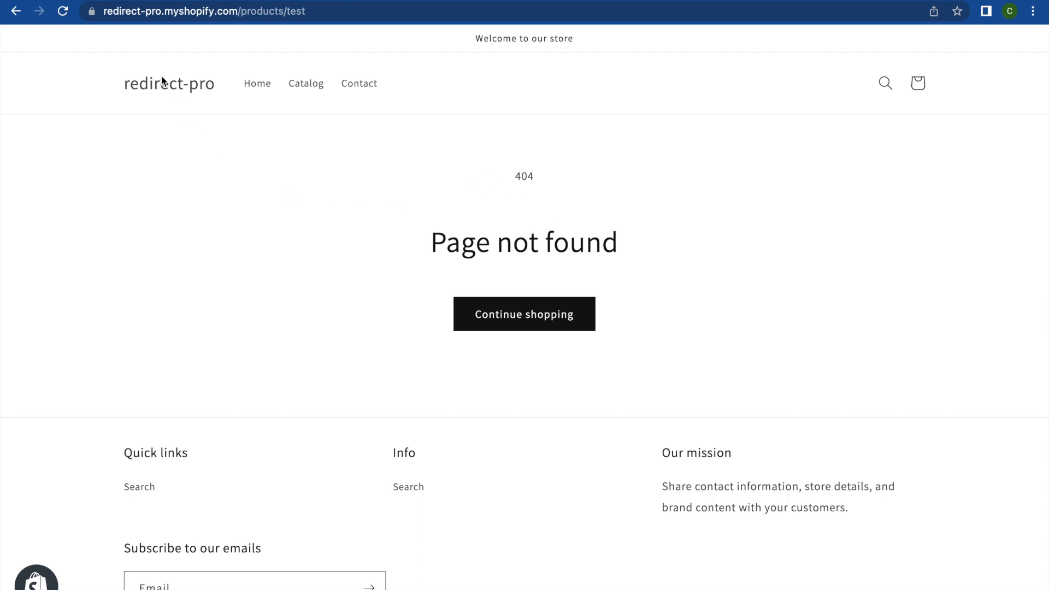
click(109, 0)
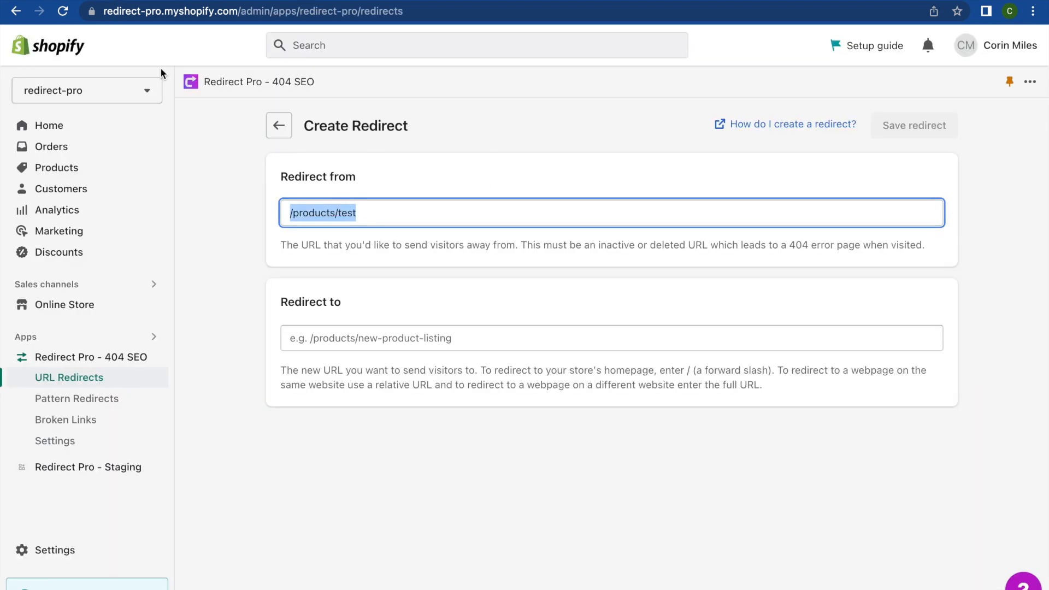
click(375, 213)
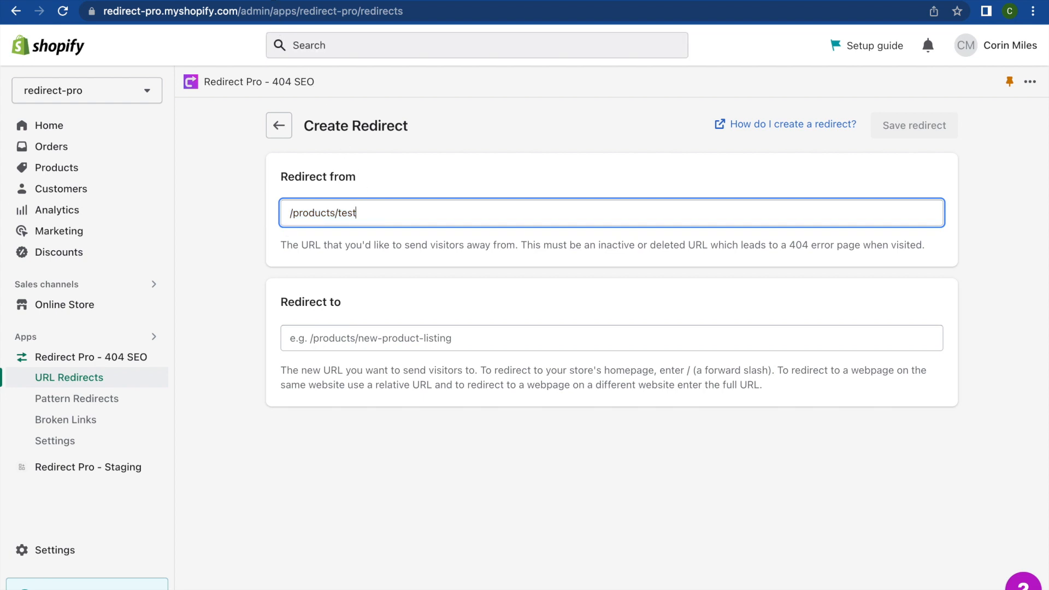
Step: Inspect the 404 page's full address, then select the /products/test source path on the form
click(273, 2)
click(269, 10)
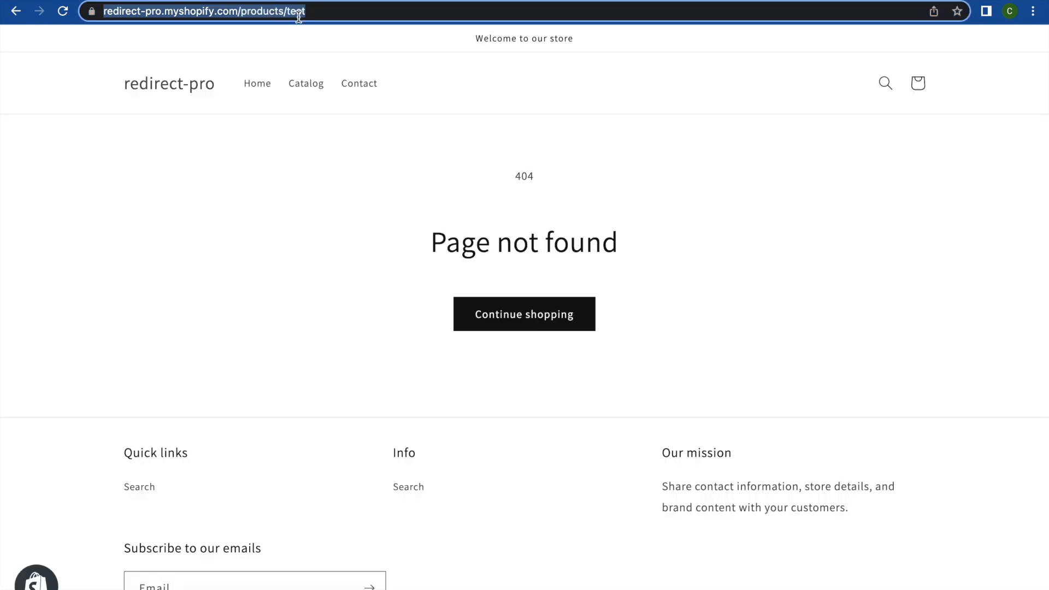
click(276, 11)
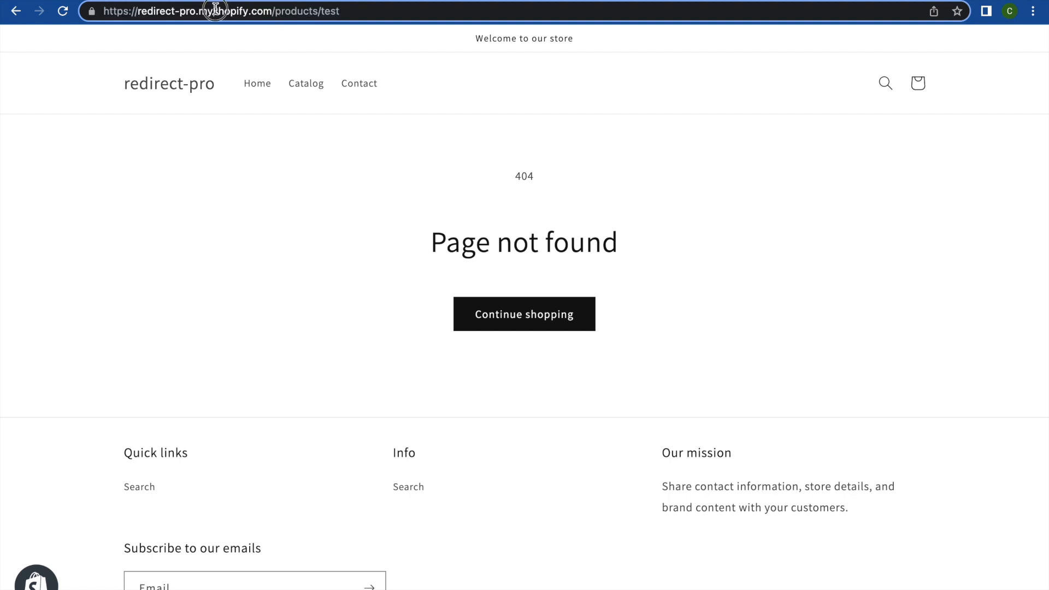
click(324, 15)
drag(339, 11, 104, 11)
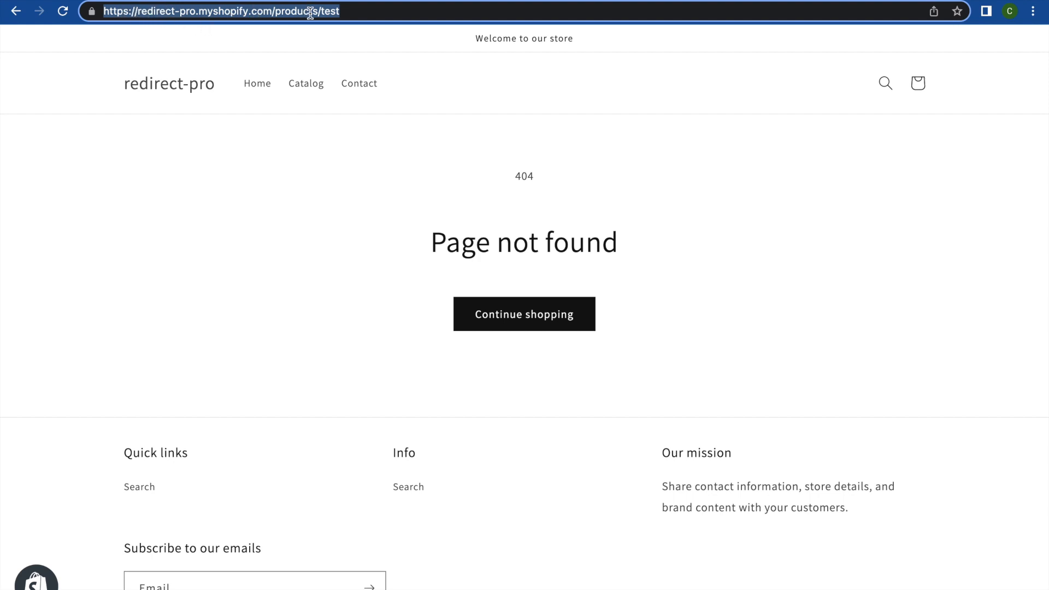
click(270, 12)
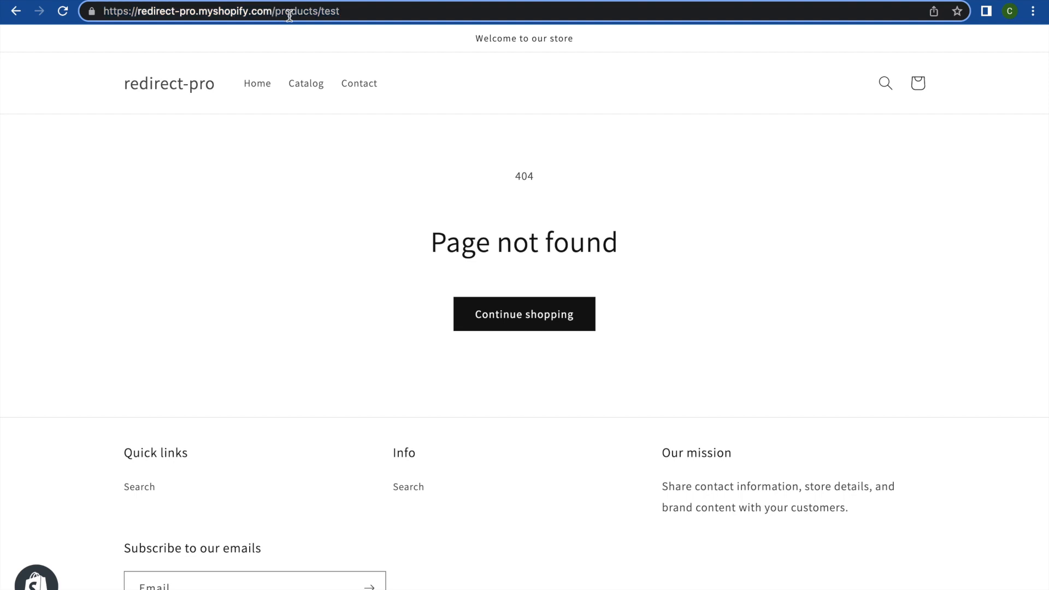
drag(275, 13, 270, 19)
triple_click(293, 15)
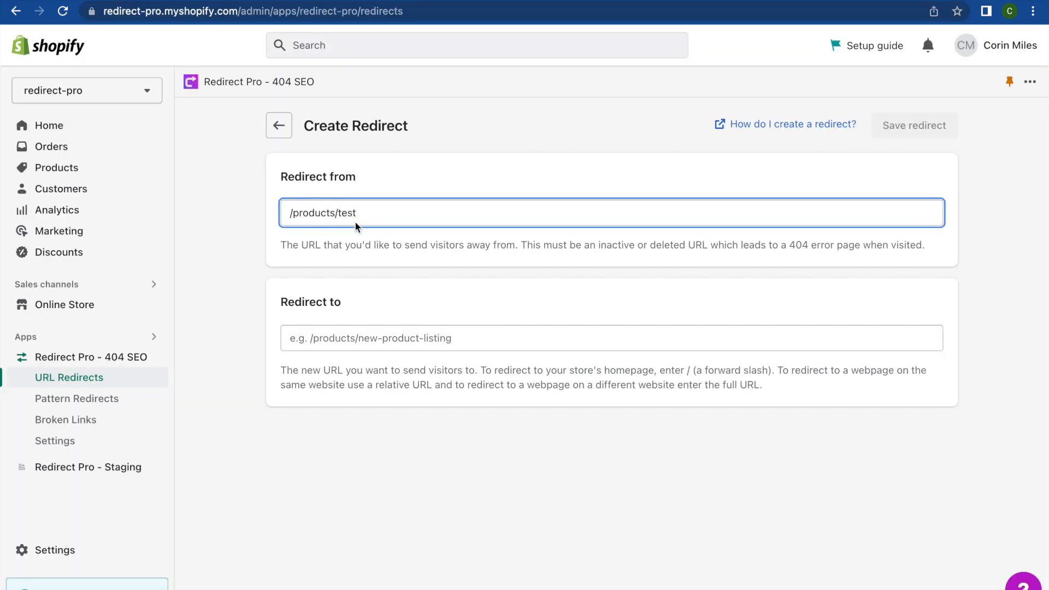
drag(370, 214, 285, 208)
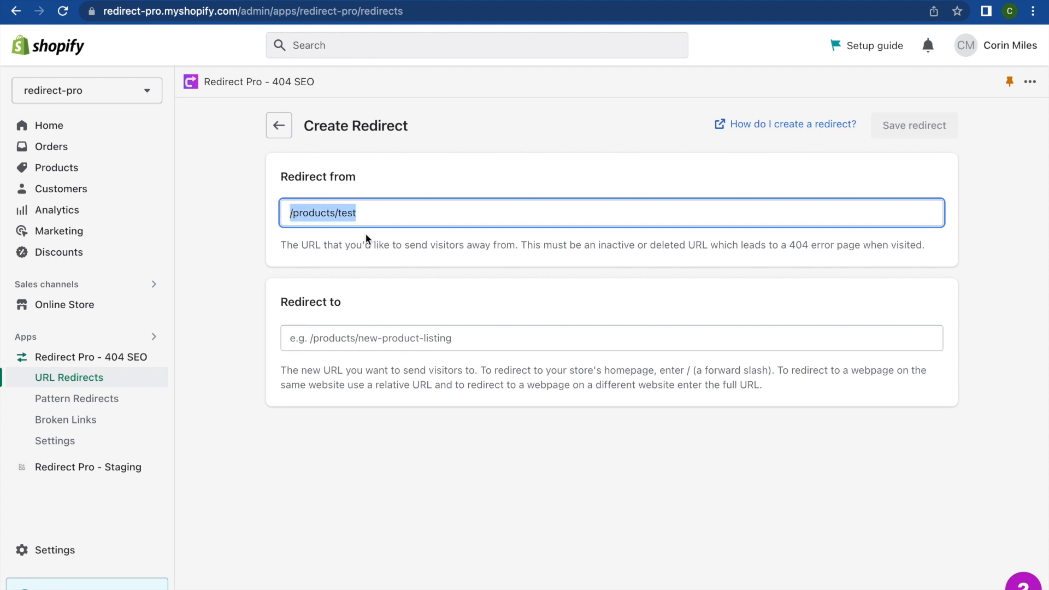
click(363, 337)
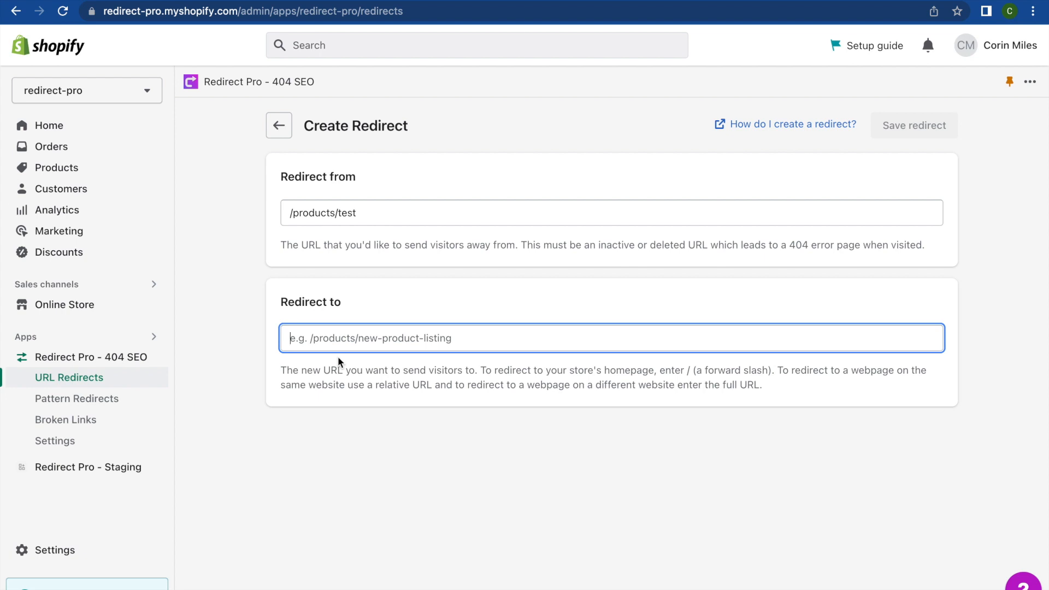
text(htt)
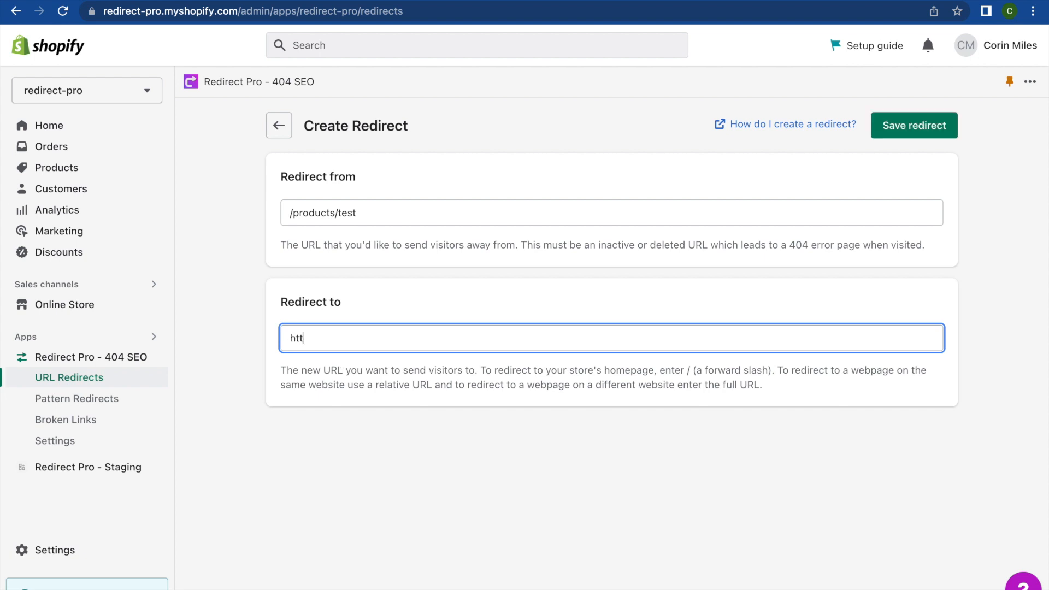
text(ps://www.google.com)
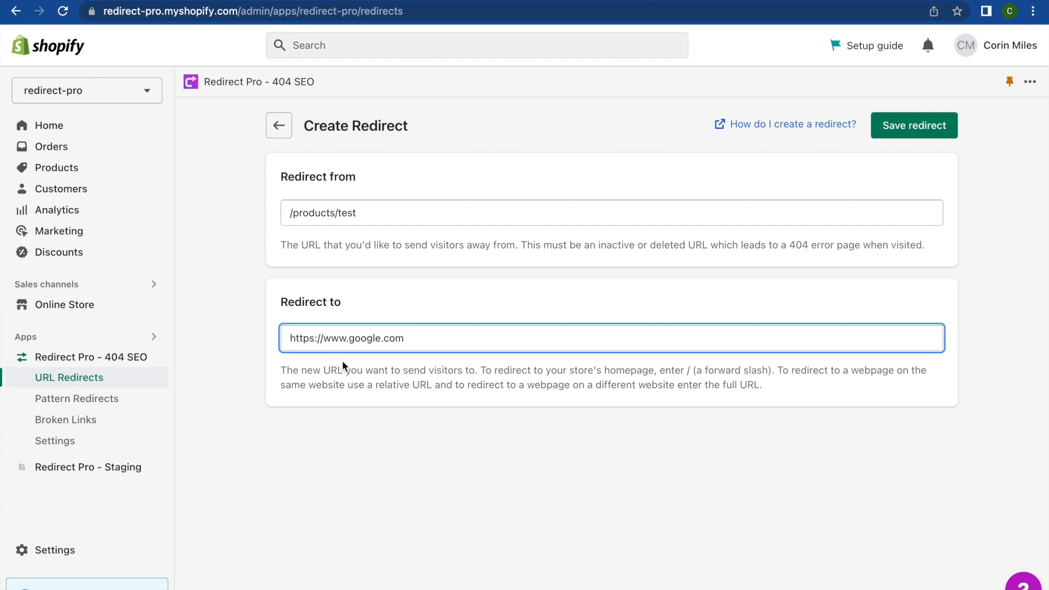
key(super+a)
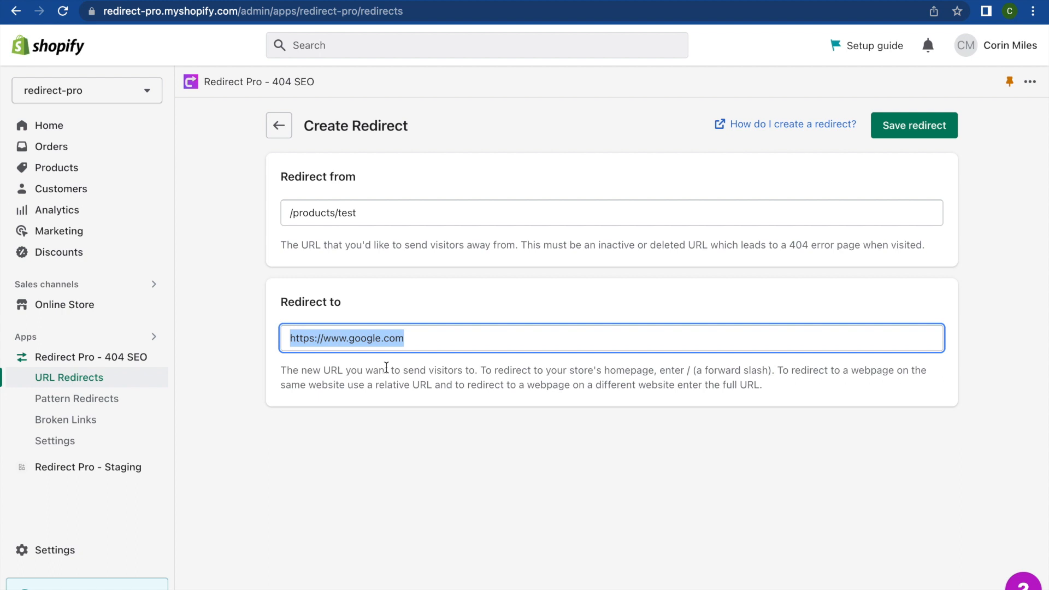
text(/)
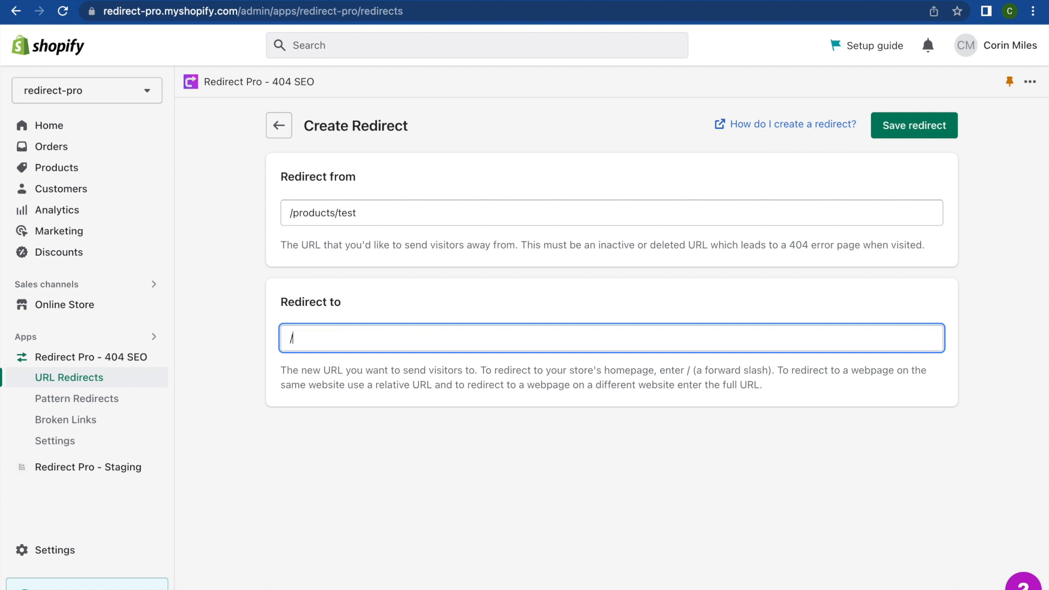
click(371, 429)
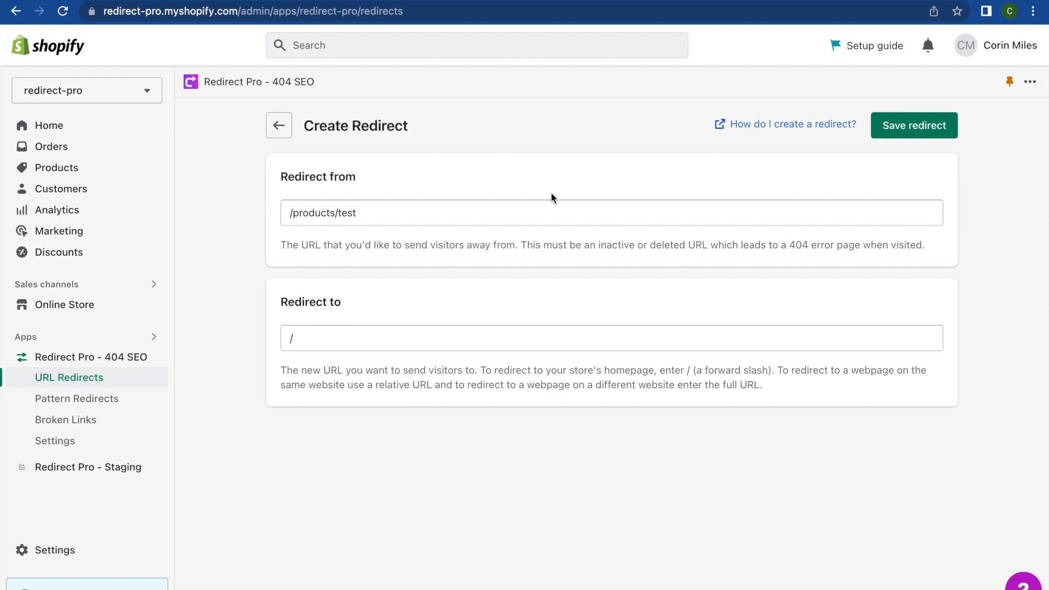
Step: Save the /products/test → / redirect, then tick and untick its row without deleting it
click(939, 137)
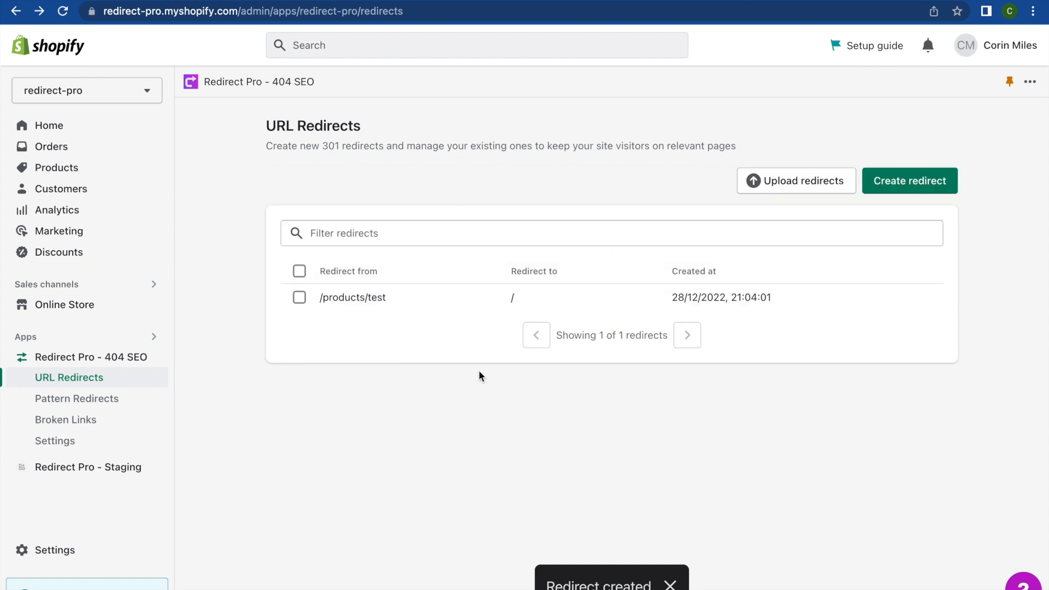
click(299, 298)
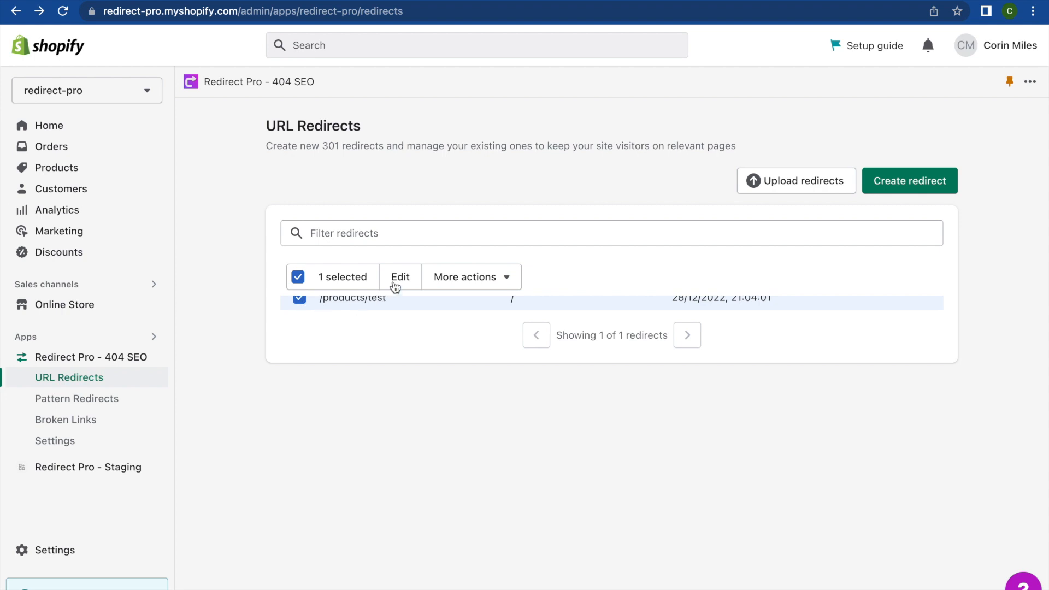
click(493, 286)
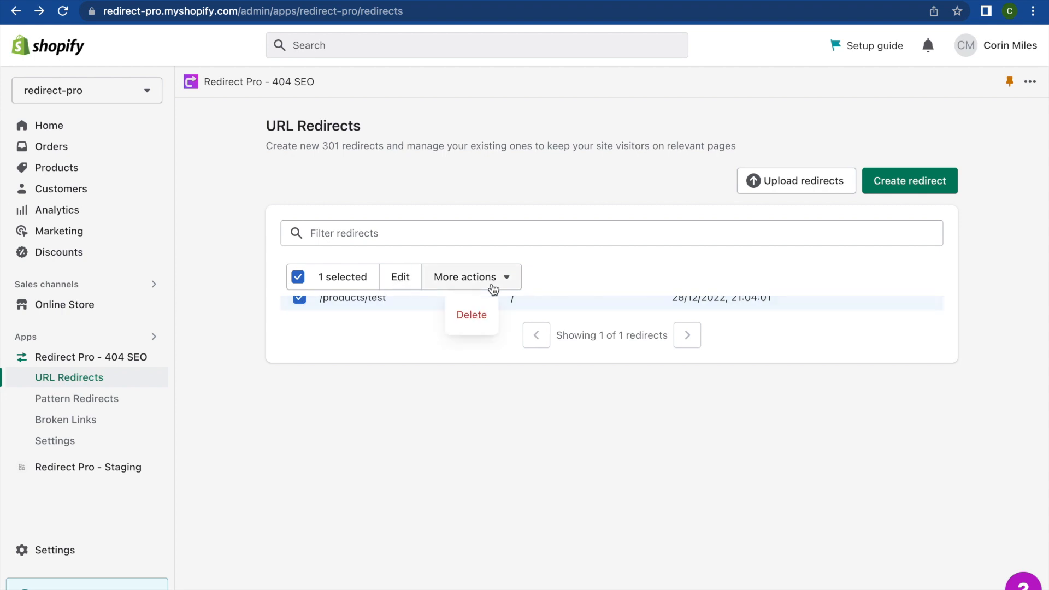
click(298, 277)
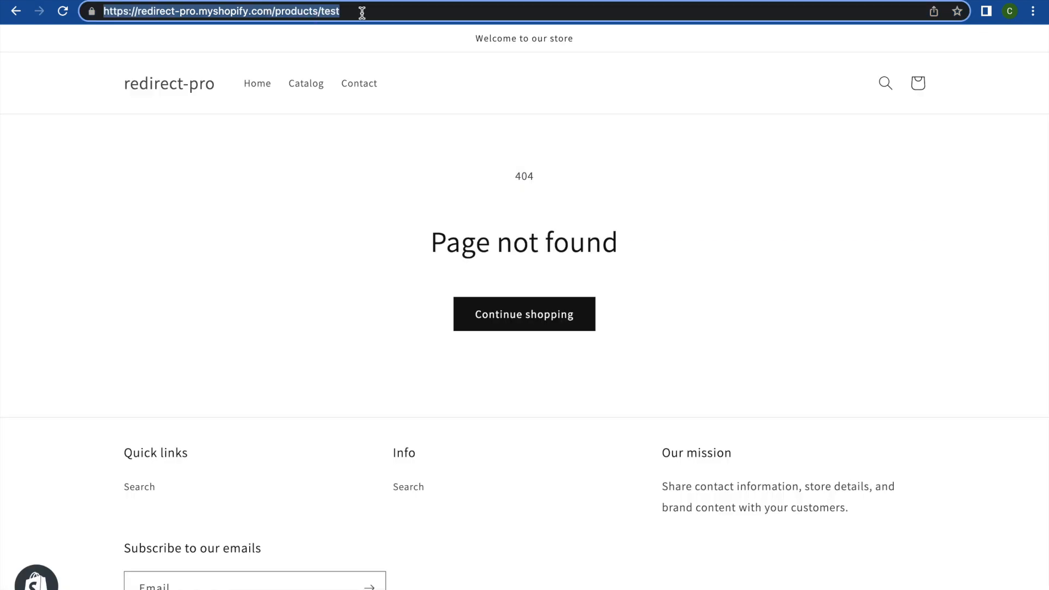
Step: Reload /products/test on the storefront, confirm it lands on the homepage, and return to the list
click(362, 12)
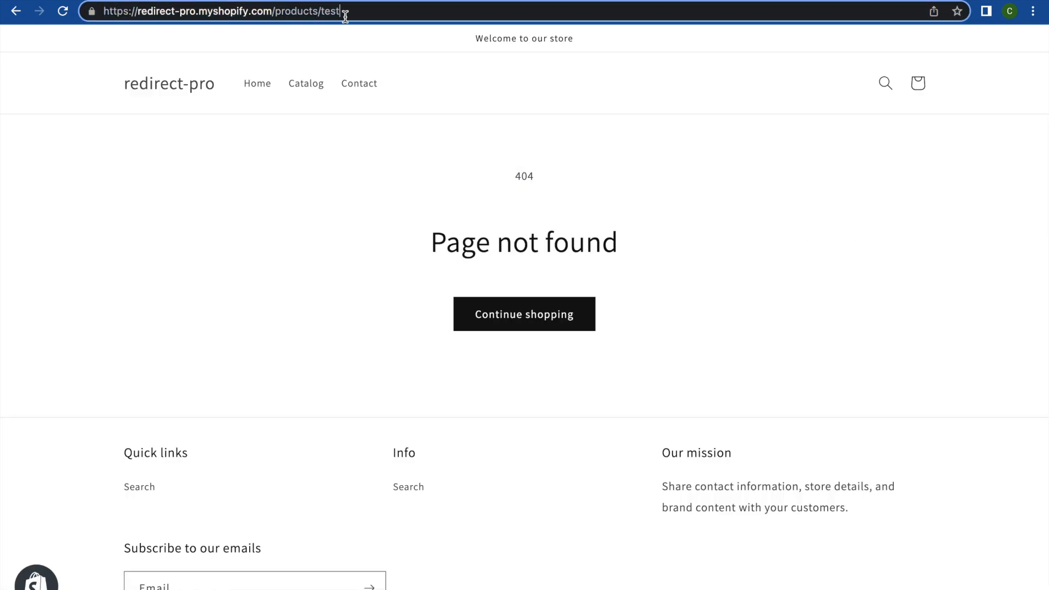
key(Return)
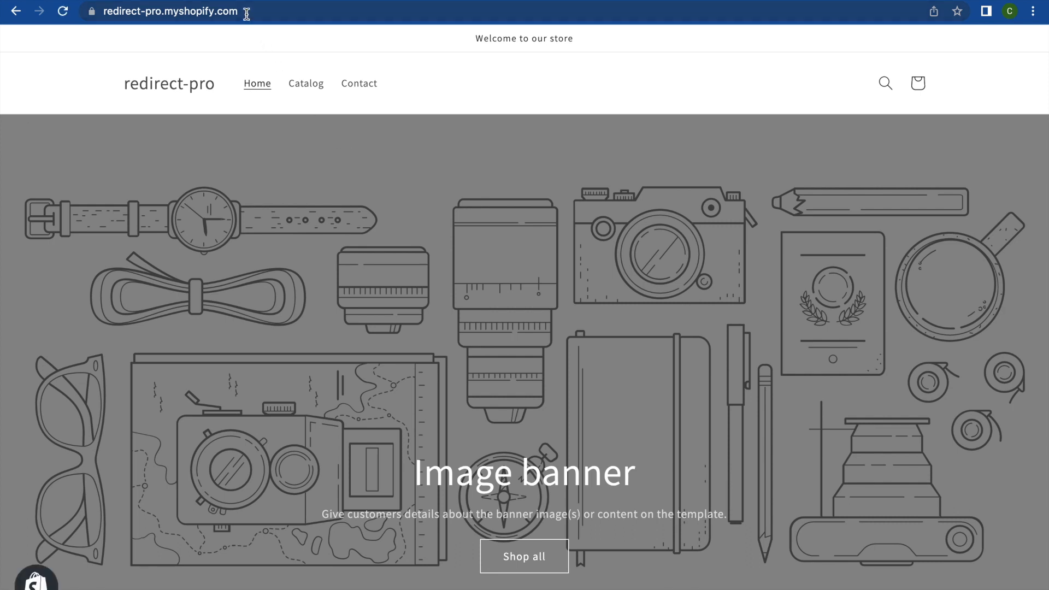
click(246, 13)
click(264, 10)
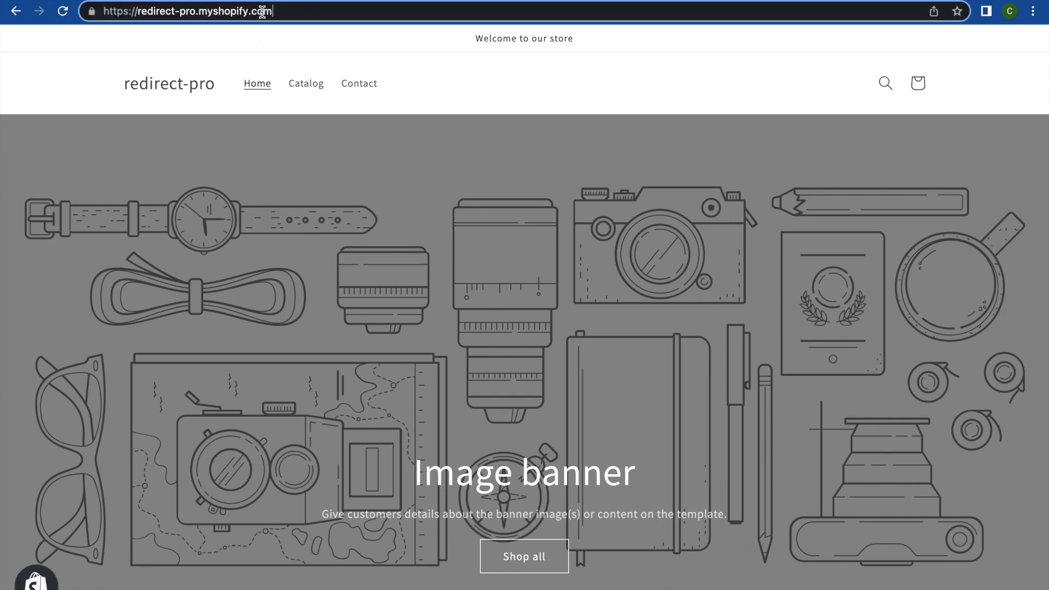
click(100, 0)
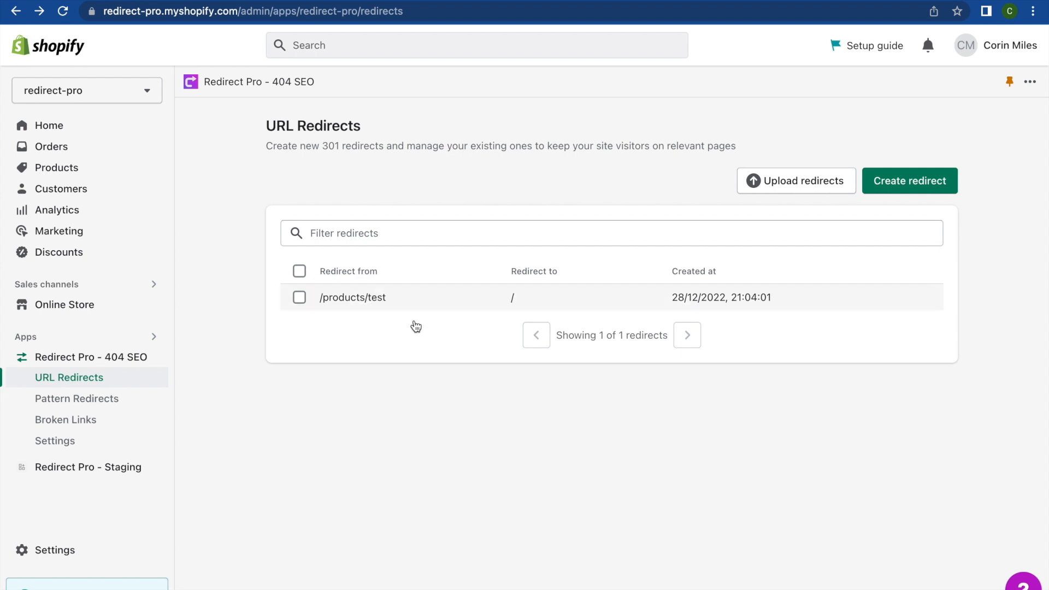
Step: Create a second /products/test → /collections/all redirect, try saving, and open the failure details
click(902, 184)
click(410, 215)
text(/products/test)
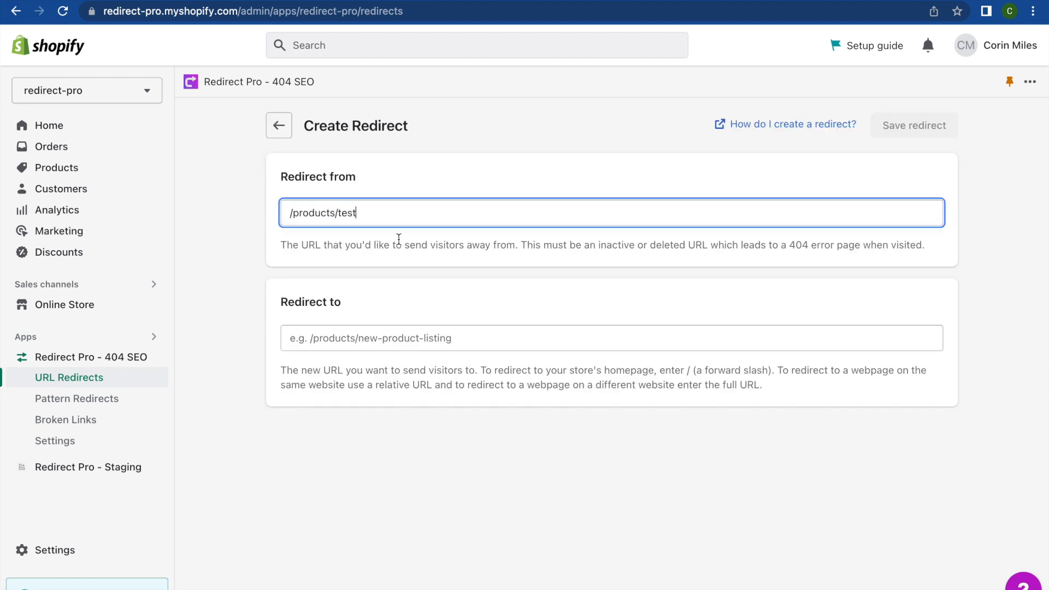
click(353, 337)
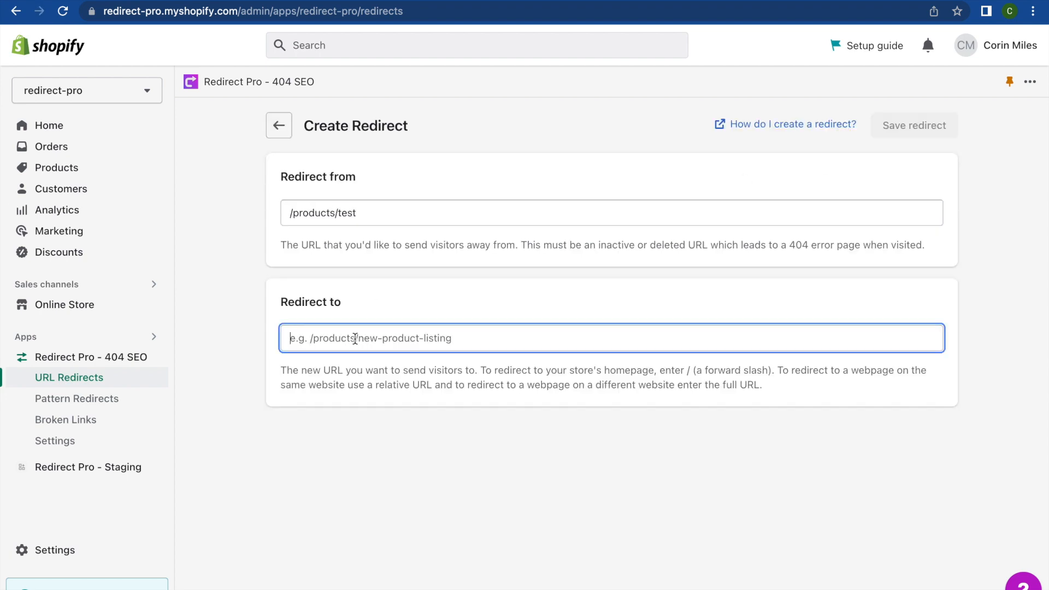
text(/collections)
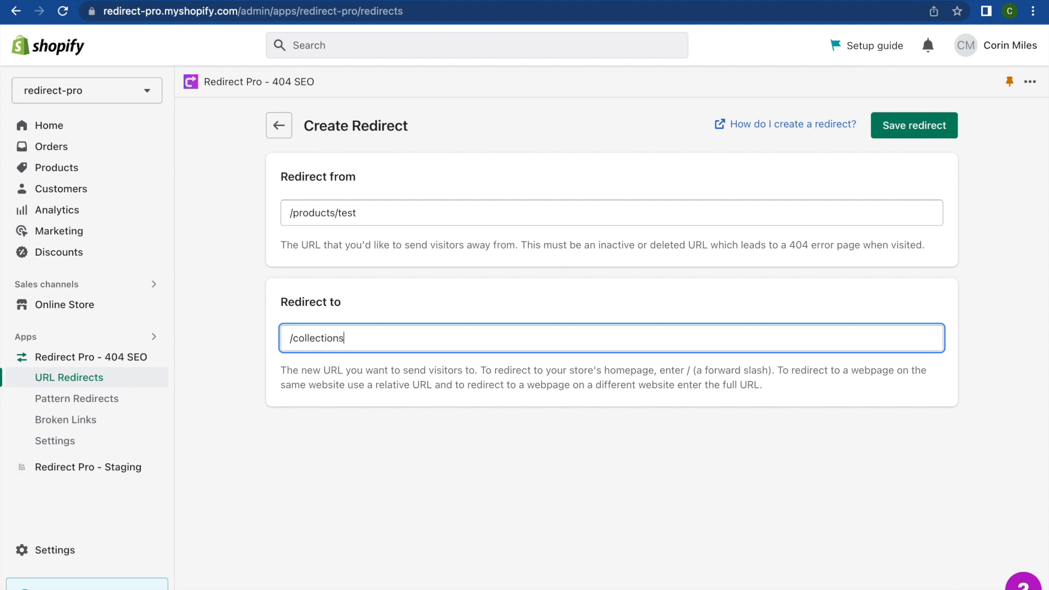
text(/all)
click(545, 277)
click(916, 135)
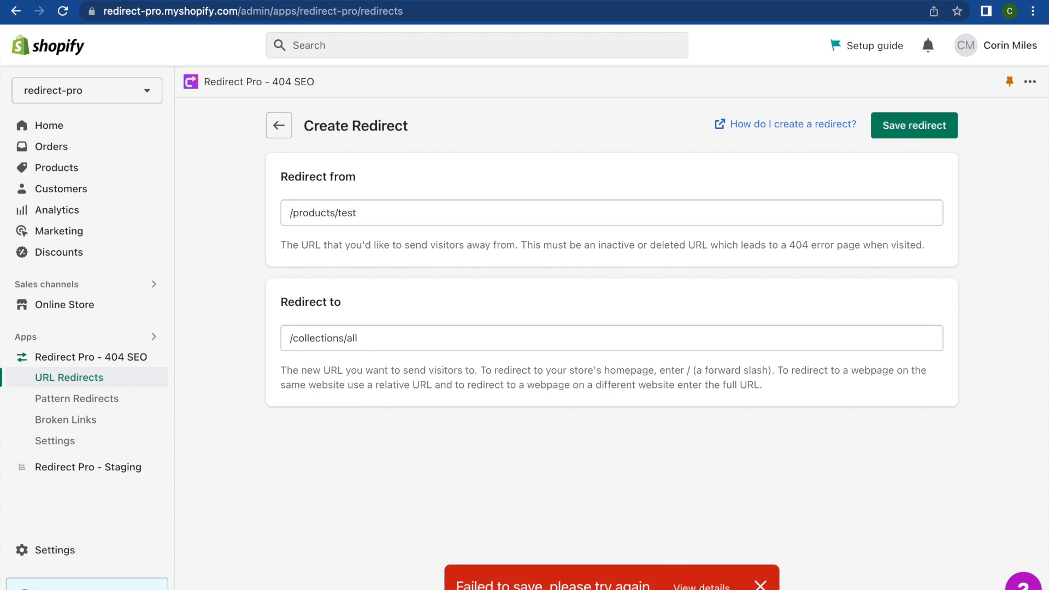
click(701, 585)
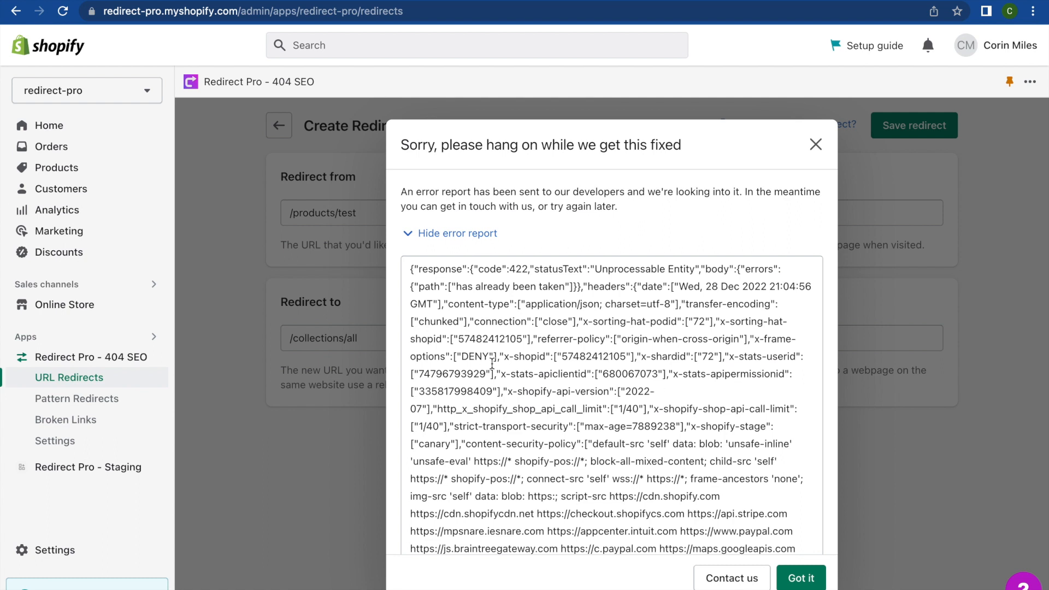
Step: Highlight the 'has already been taken' message in the error report, then close it
scroll(492, 363, down, 2)
scroll(492, 363, up, 2)
drag(457, 288, 565, 287)
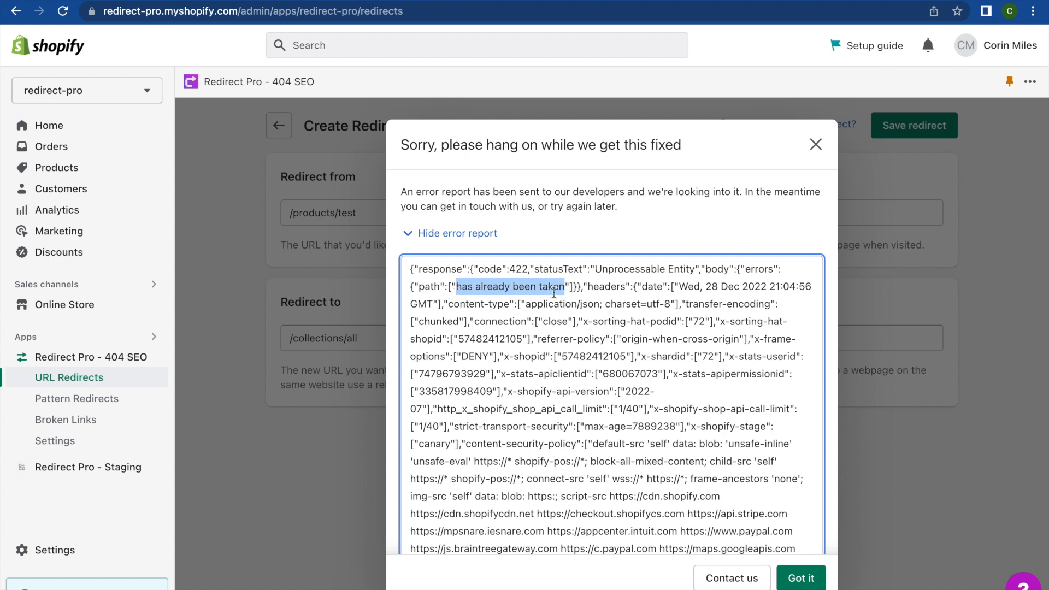
click(814, 146)
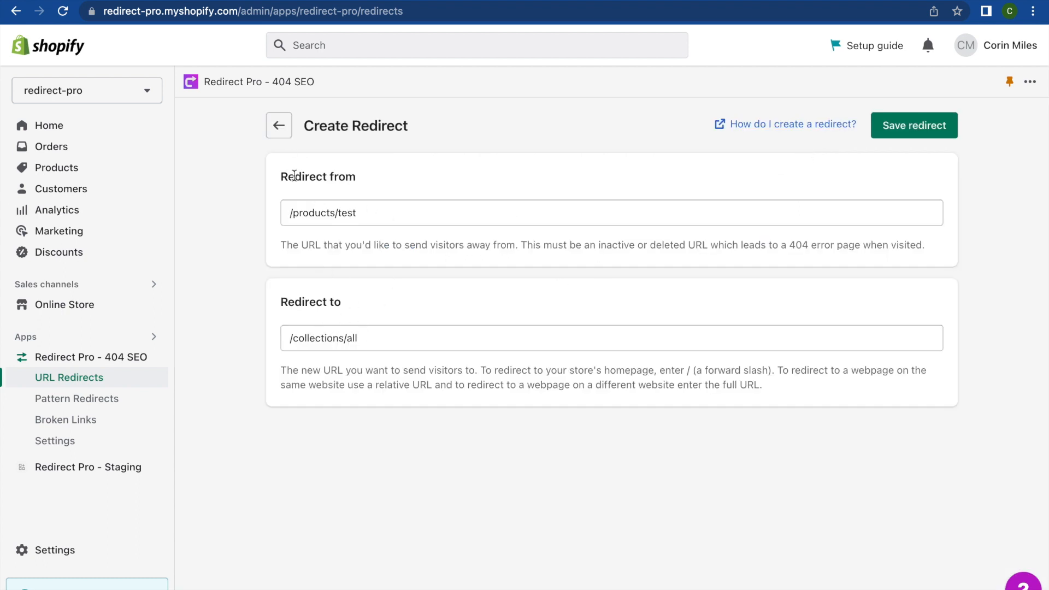
Step: Go back to URL Redirects and check then uncheck the existing /products/test row
click(288, 141)
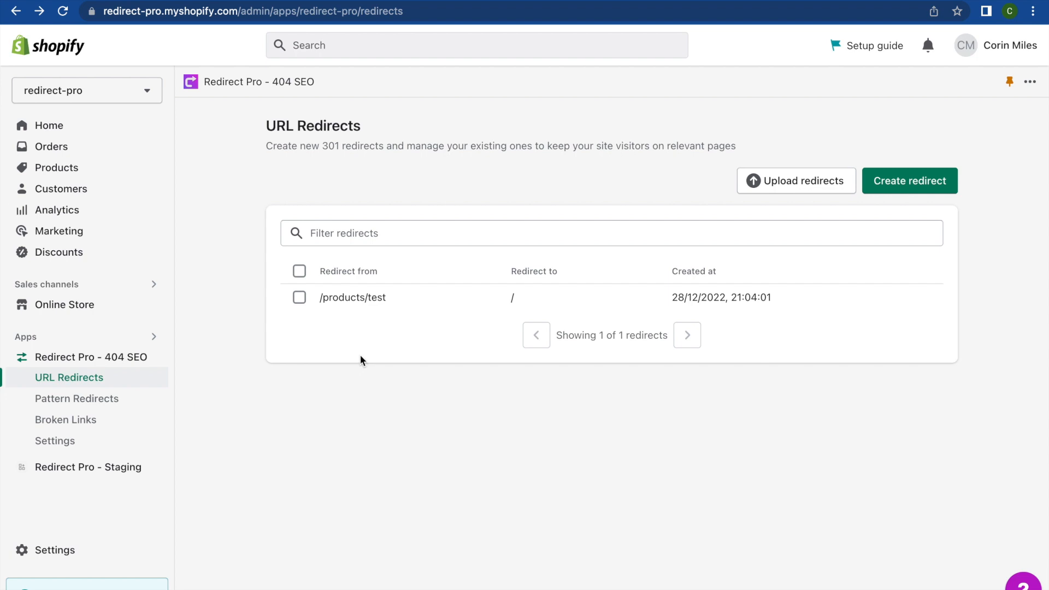
triple_click(318, 311)
click(318, 311)
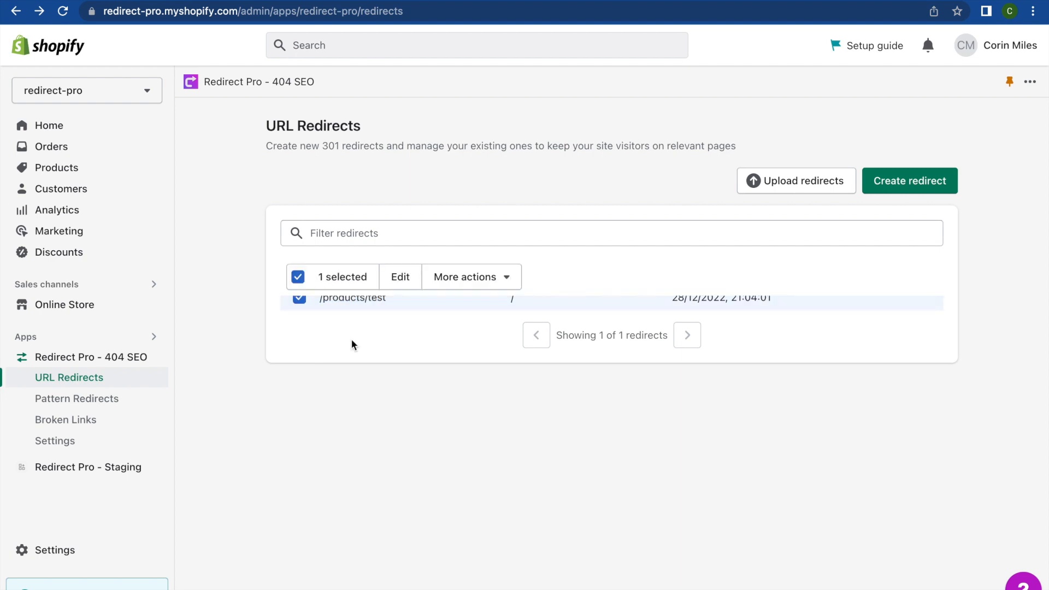
click(306, 308)
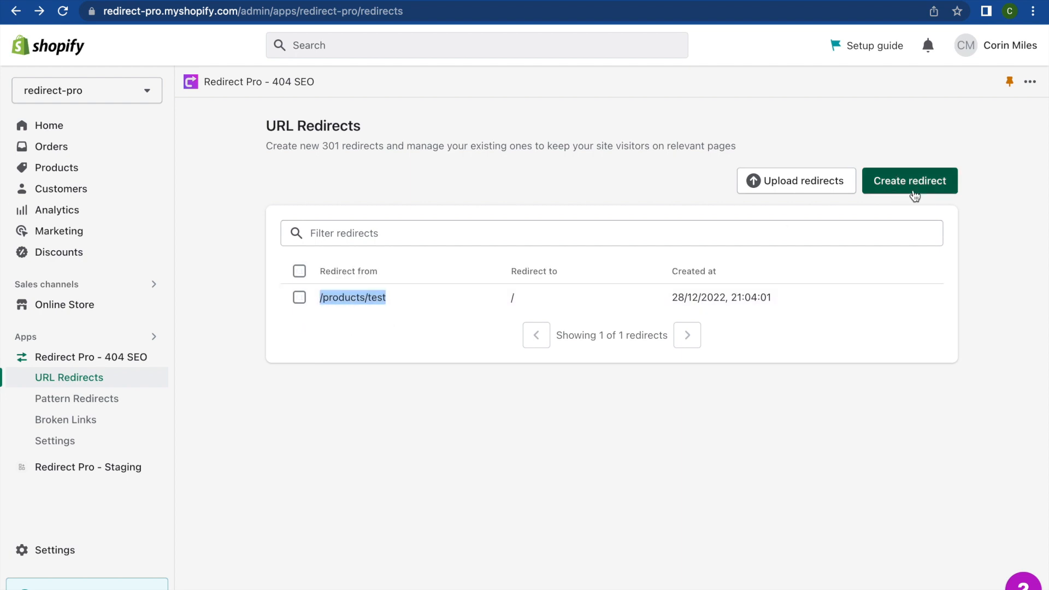
Step: Create a /products/shoes → /products/test redirect and attempt to save it
click(913, 195)
click(545, 211)
text(/products/)
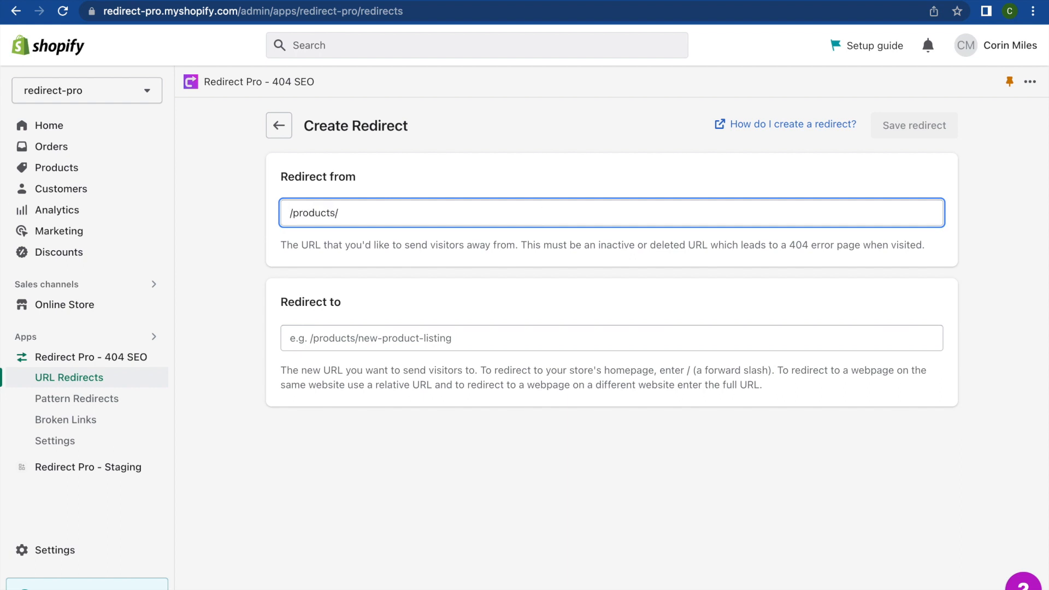
text(shoes)
click(467, 339)
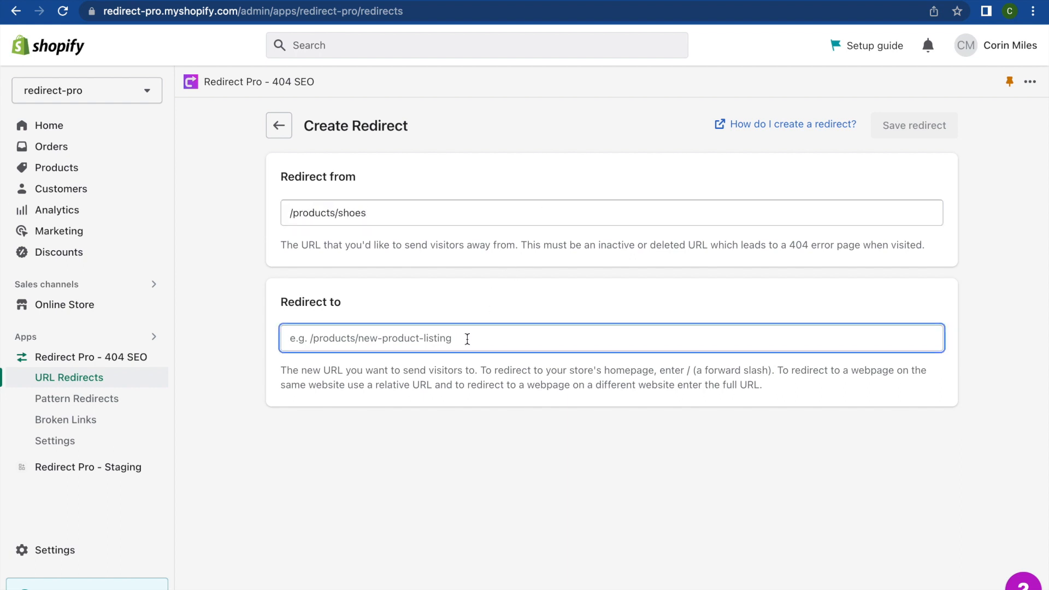
text(/products/test)
click(922, 125)
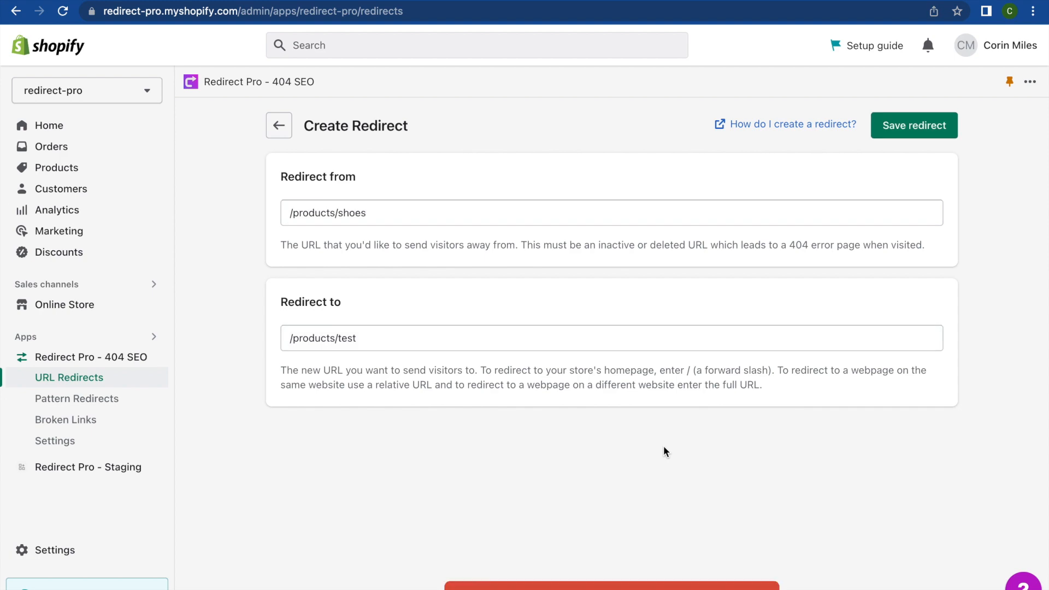
Step: View the failure details, highlight 'can't redirect to another redirect', and close the error report
click(705, 585)
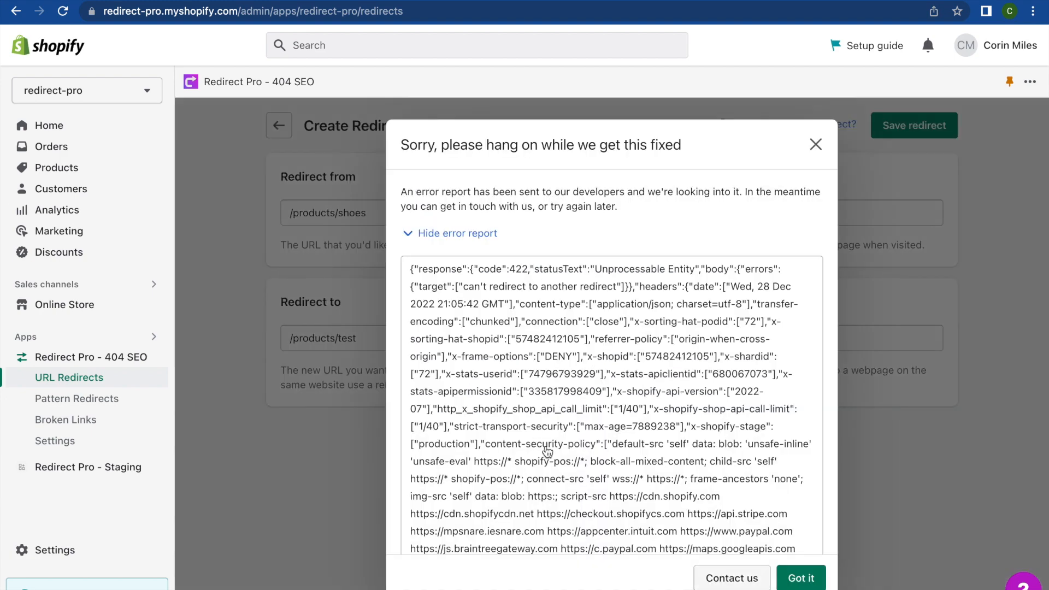
drag(463, 286, 617, 286)
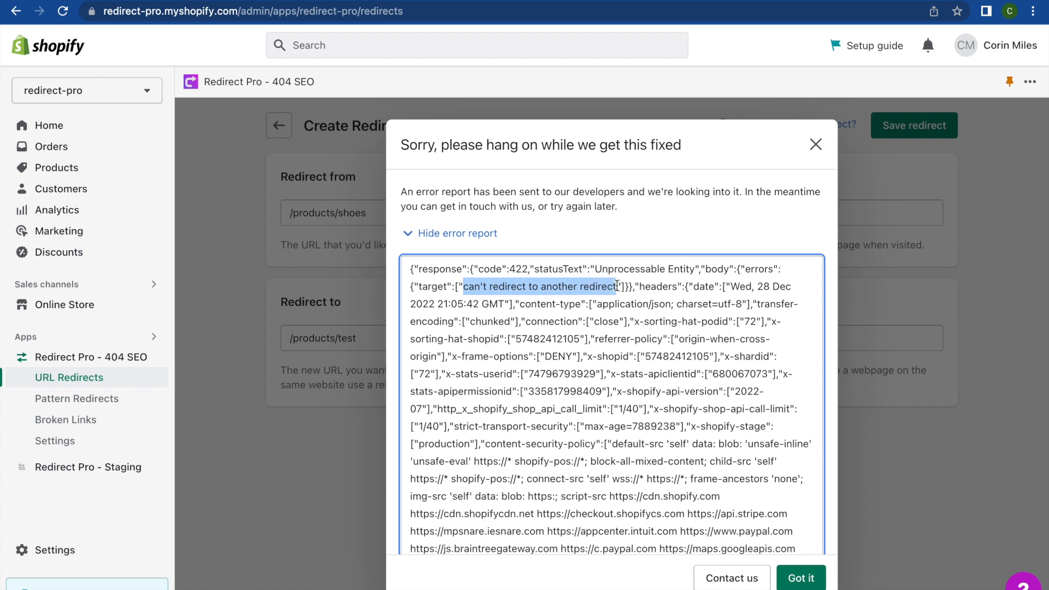
click(816, 144)
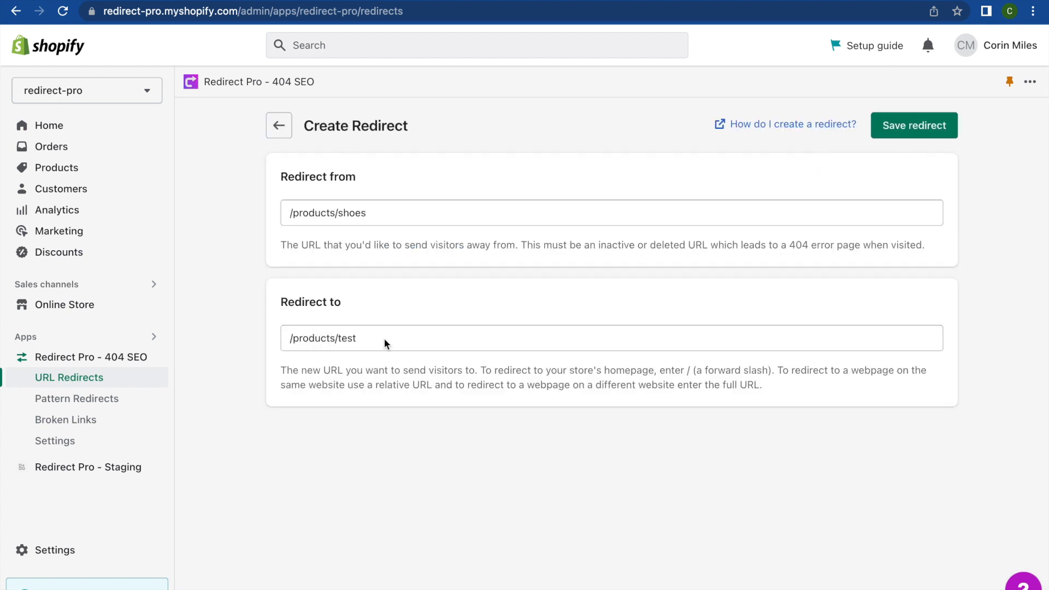
drag(278, 304, 351, 305)
Step: Replace the /products/shoes destination /products/test with / for the homepage
click(350, 304)
drag(361, 338, 281, 341)
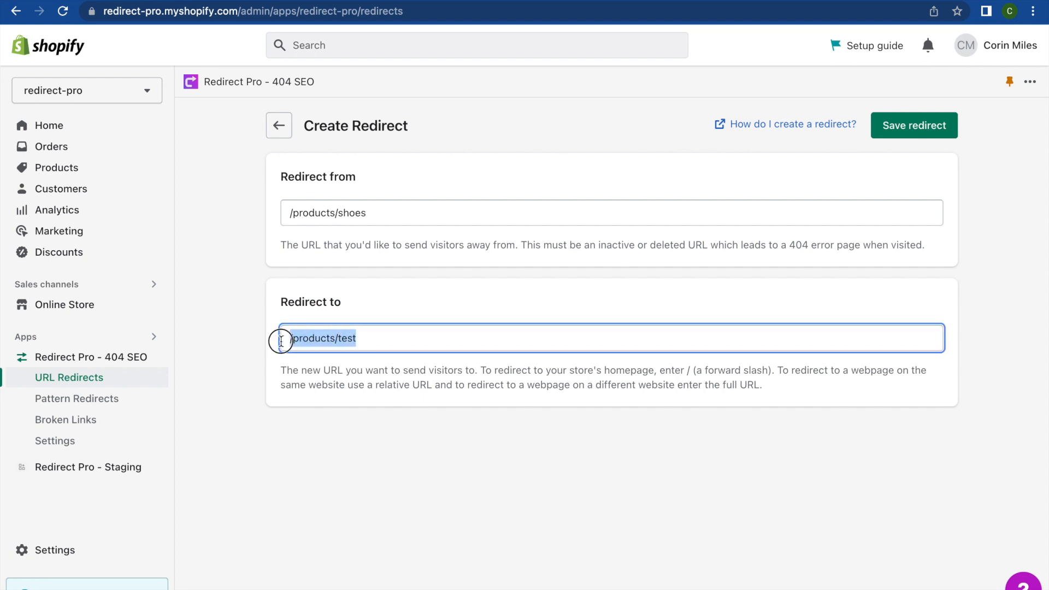
click(281, 341)
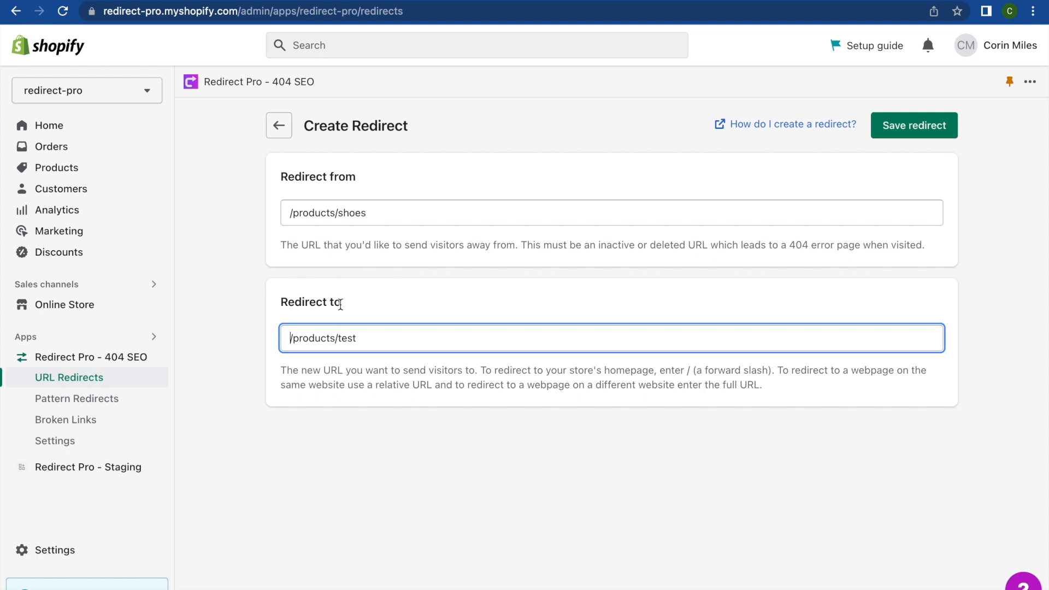
drag(289, 339, 359, 340)
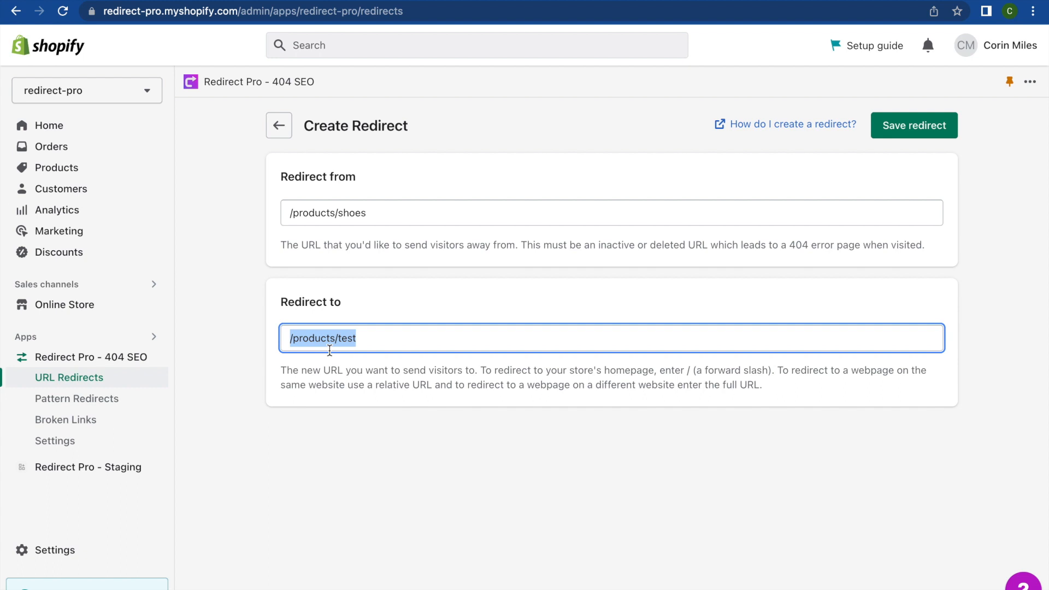
text(/)
Step: Save the /products/shoes → / redirect, then go to Shopify's URL redirect help article
click(914, 125)
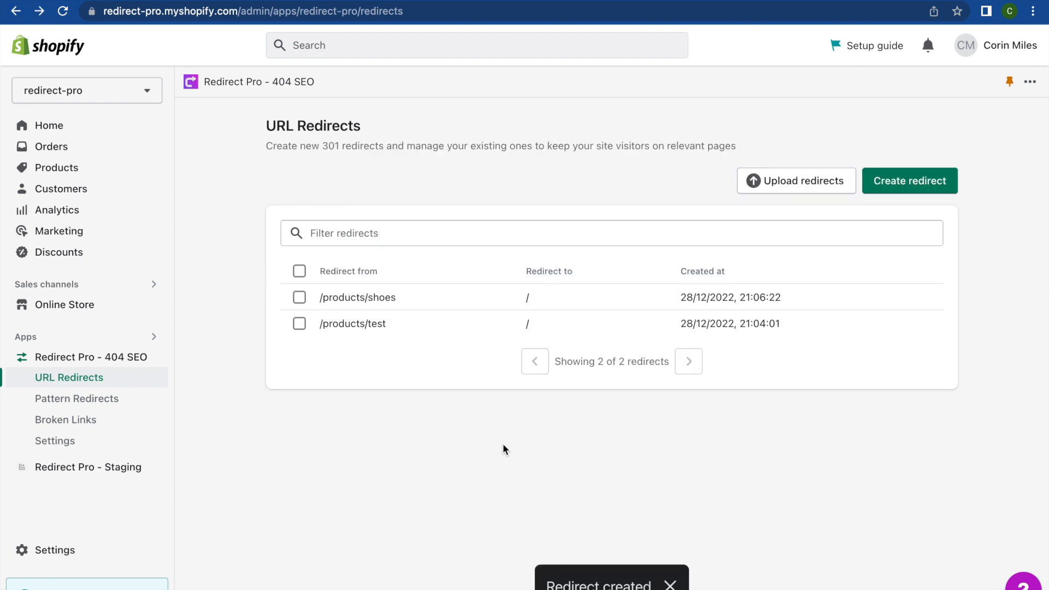
click(894, 181)
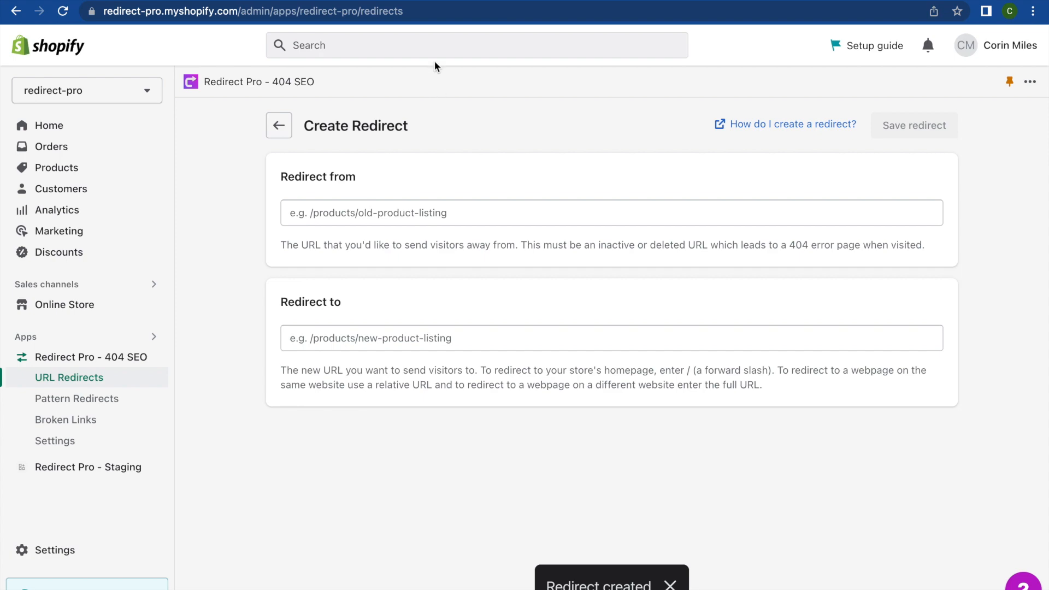
click(443, 1)
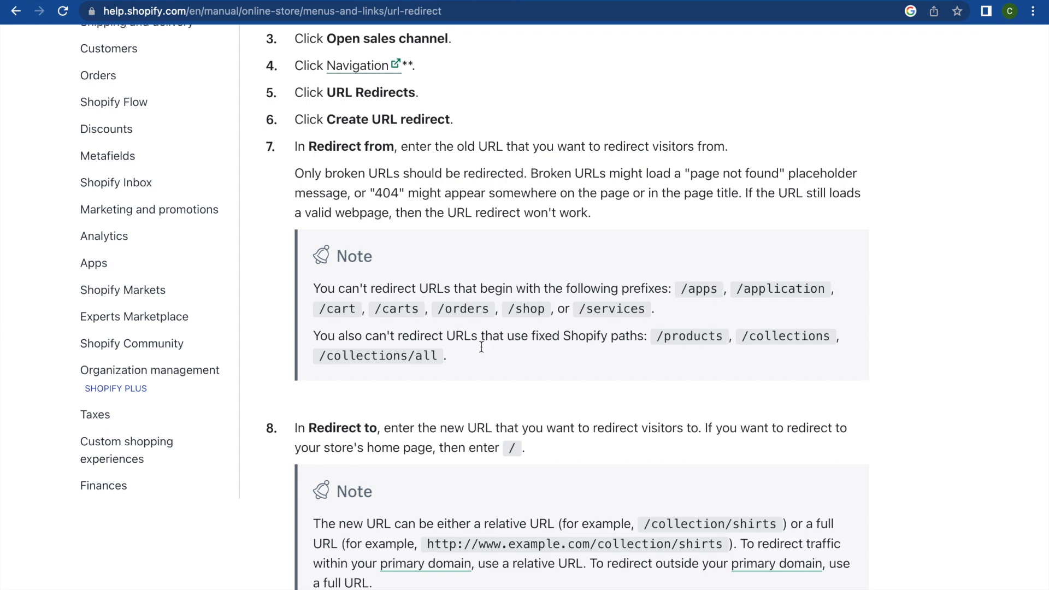
Step: In the Help Center note, highlight the blocked URL prefixes and the fixed /products path
drag(679, 288, 651, 312)
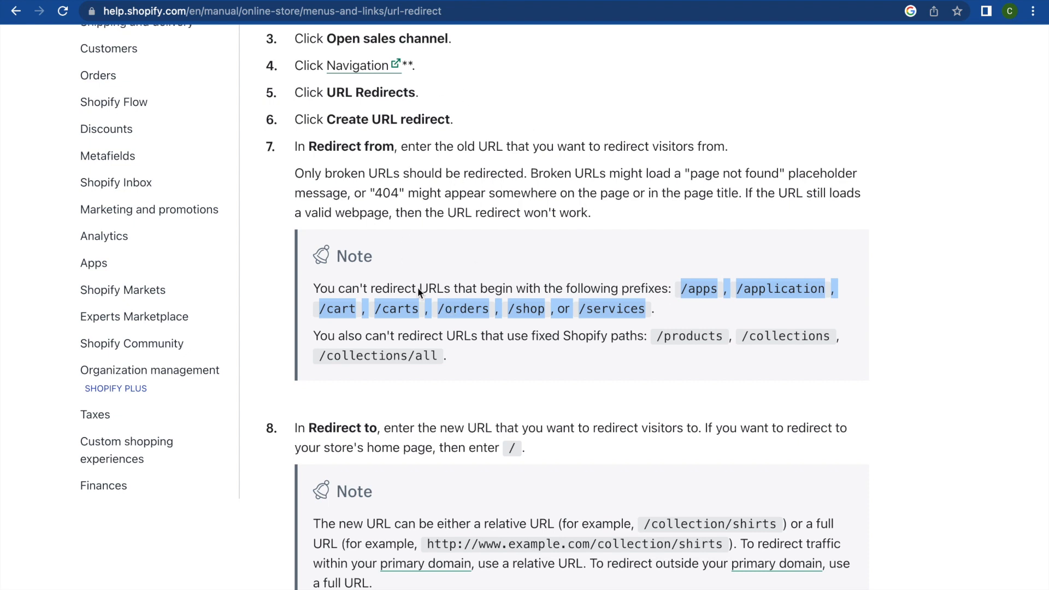
click(594, 336)
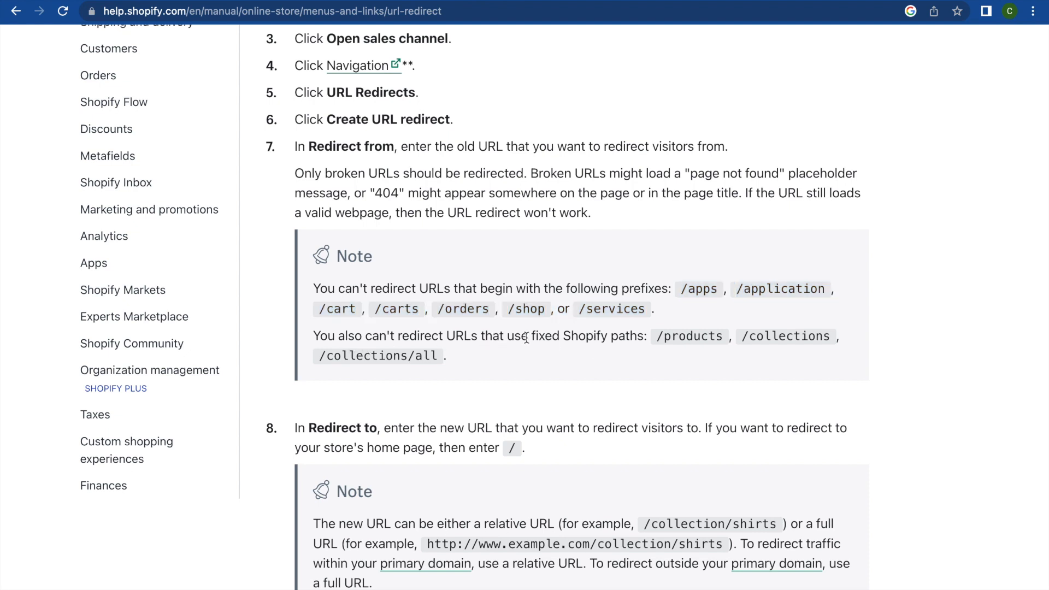
drag(656, 336, 721, 339)
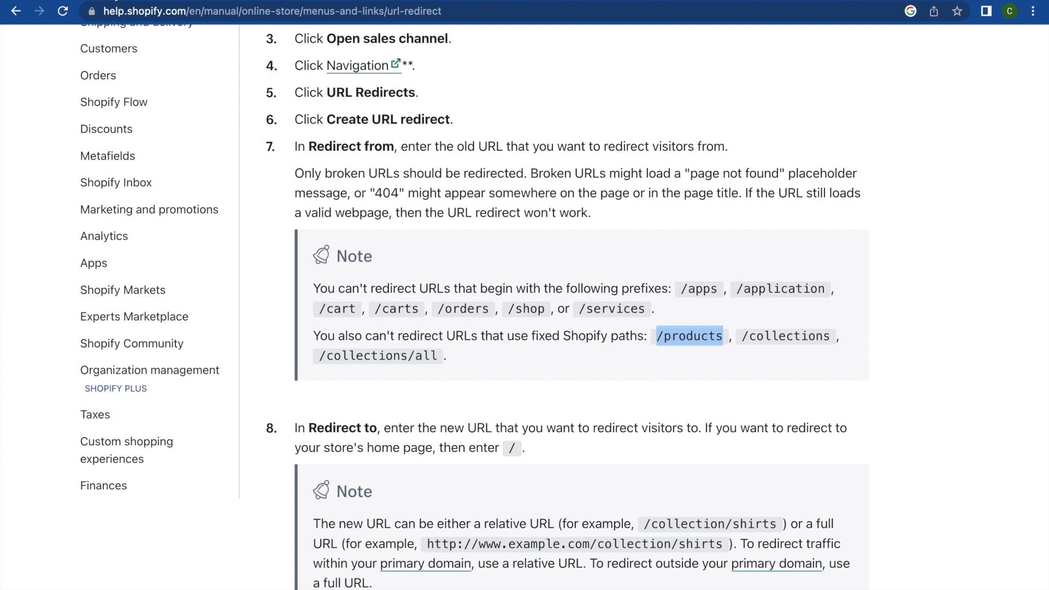
Step: Back in Redirect Pro, enter /products as the 'Redirect from' path
click(113, 0)
click(346, 213)
text(/products)
Step: Edit the 'Redirect from' path, trying shoe and shirt variants
click(254, 284)
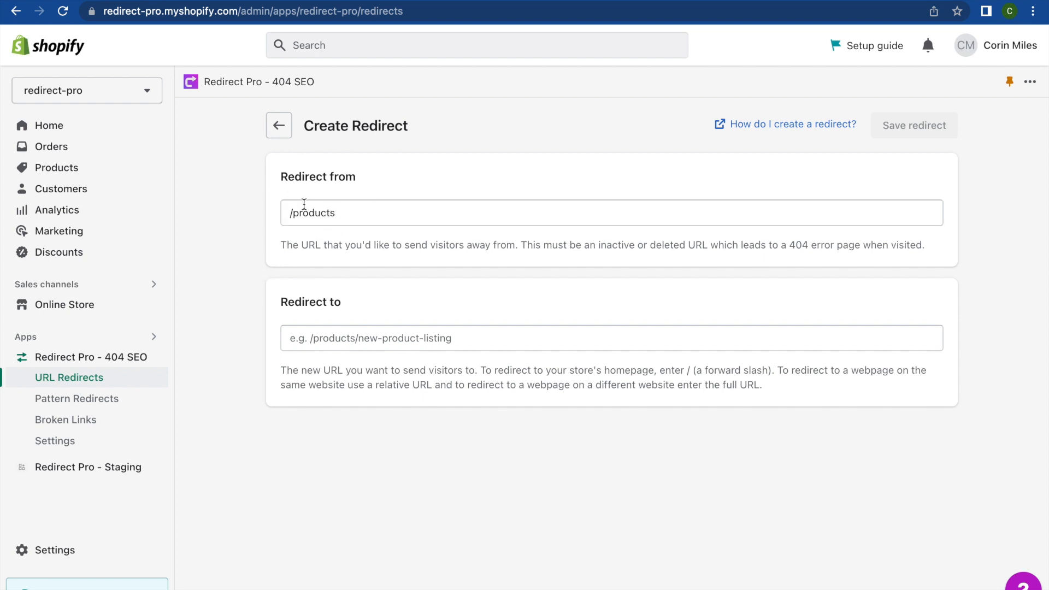
click(365, 213)
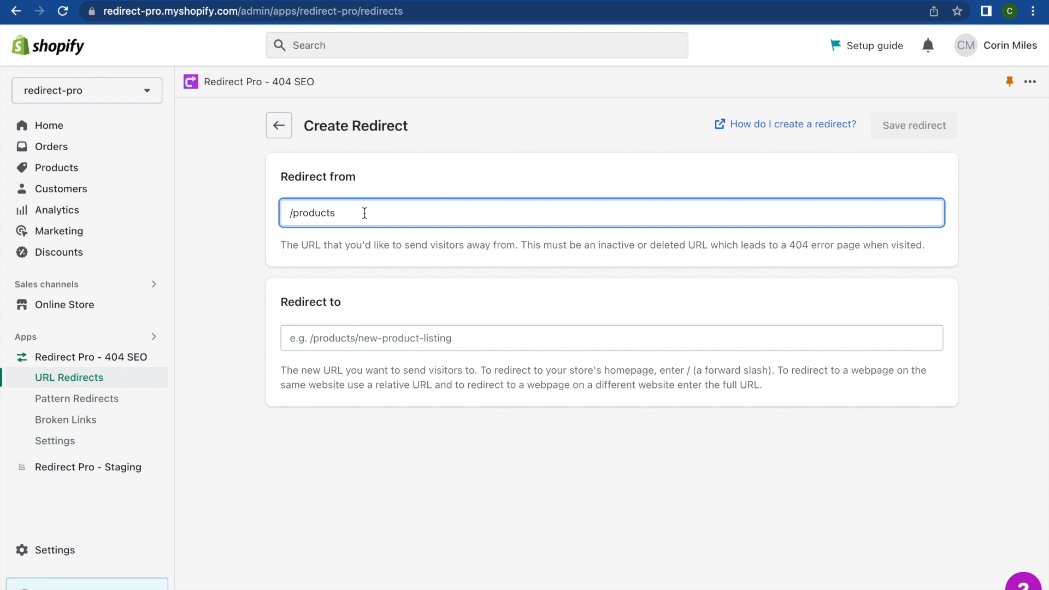
text(/shoe)
key(BackSpace)
key(BackSpace)
key(BackSpace)
text(hirt)
key(BackSpace)
key(BackSpace)
key(BackSpace)
key(BackSpace)
key(BackSpace)
Step: Clear the 'Redirect from' field, leaving the relative-URL warning, and open the Get in touch form
triple_click(361, 218)
key(BackSpace)
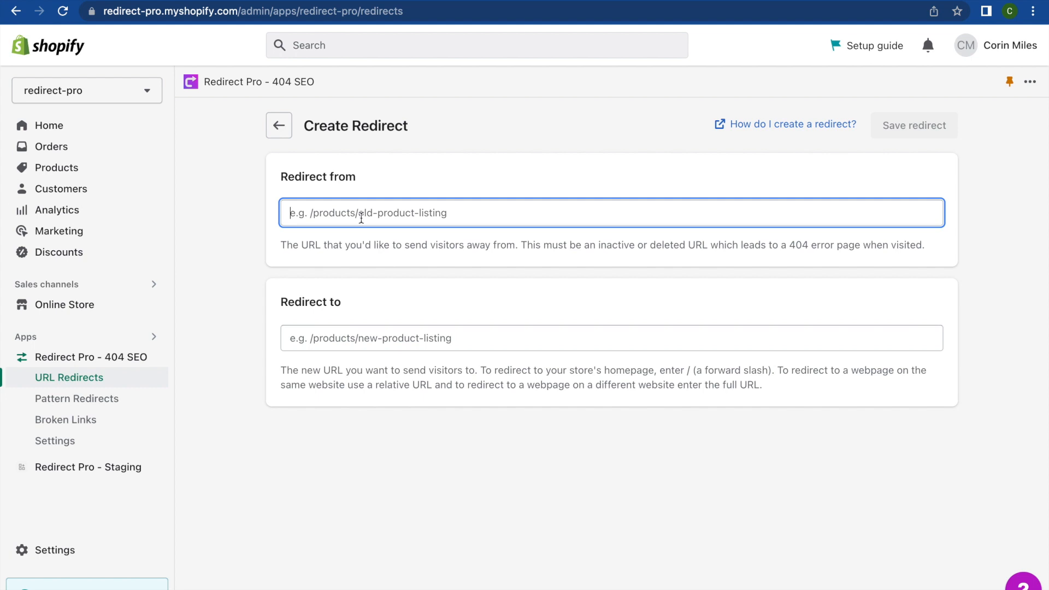
click(434, 181)
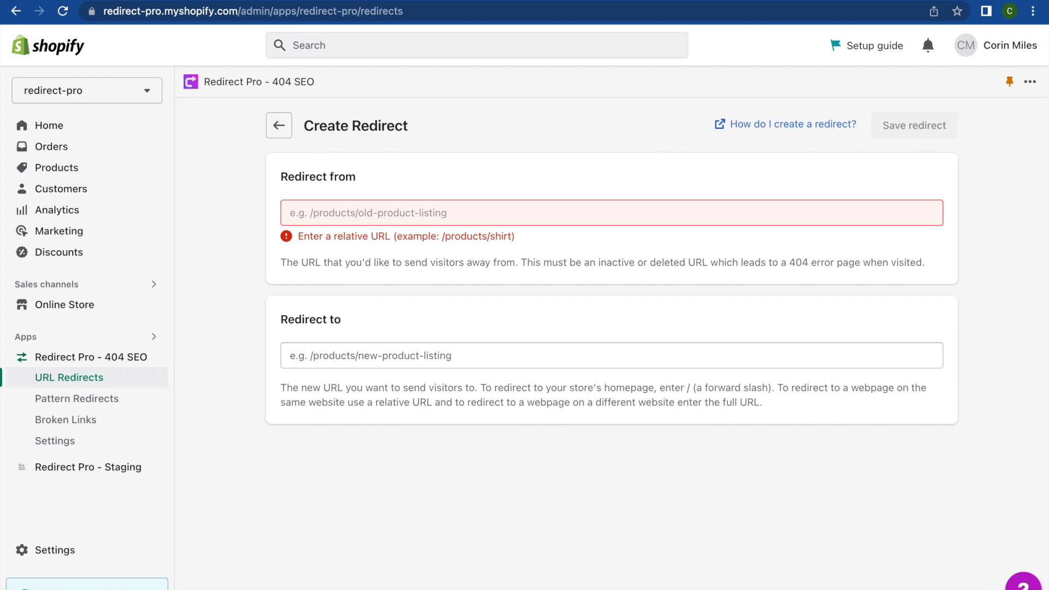
click(1022, 583)
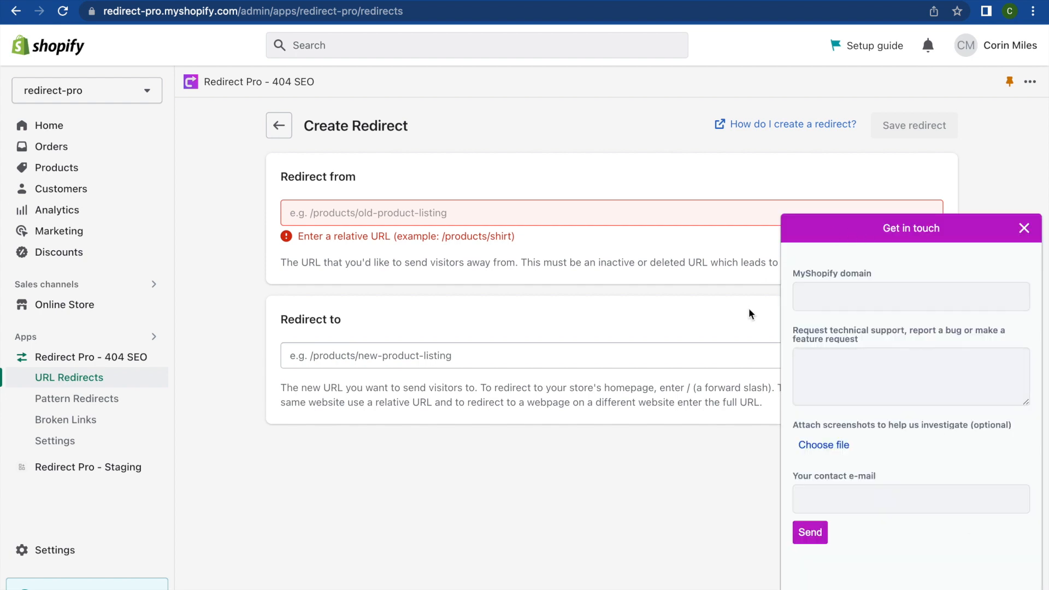